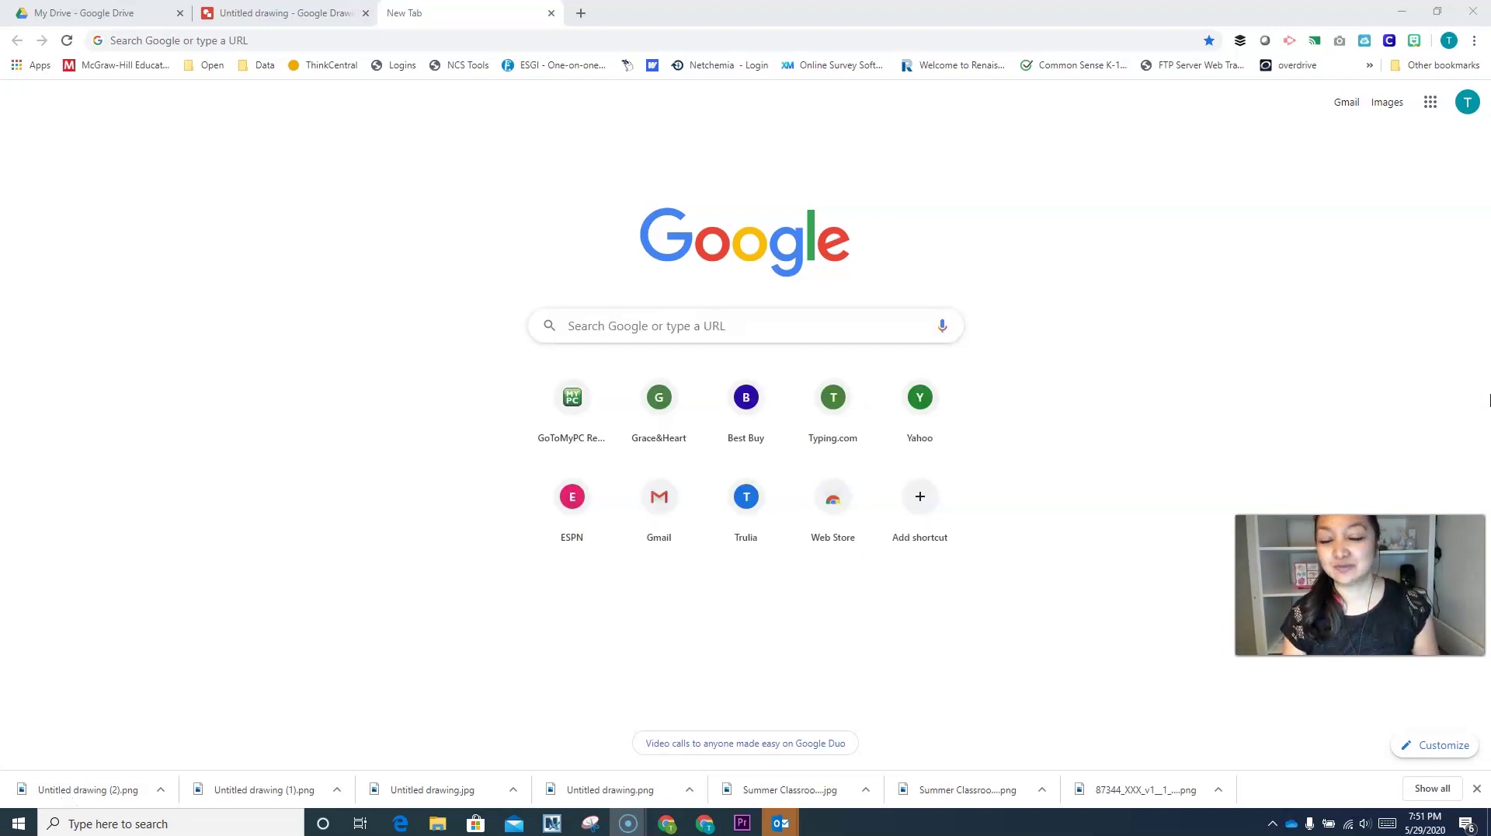
# Step: Search Google for 'google draw' and open a new blank Google Drawings document
pyautogui.click(1109, 39)
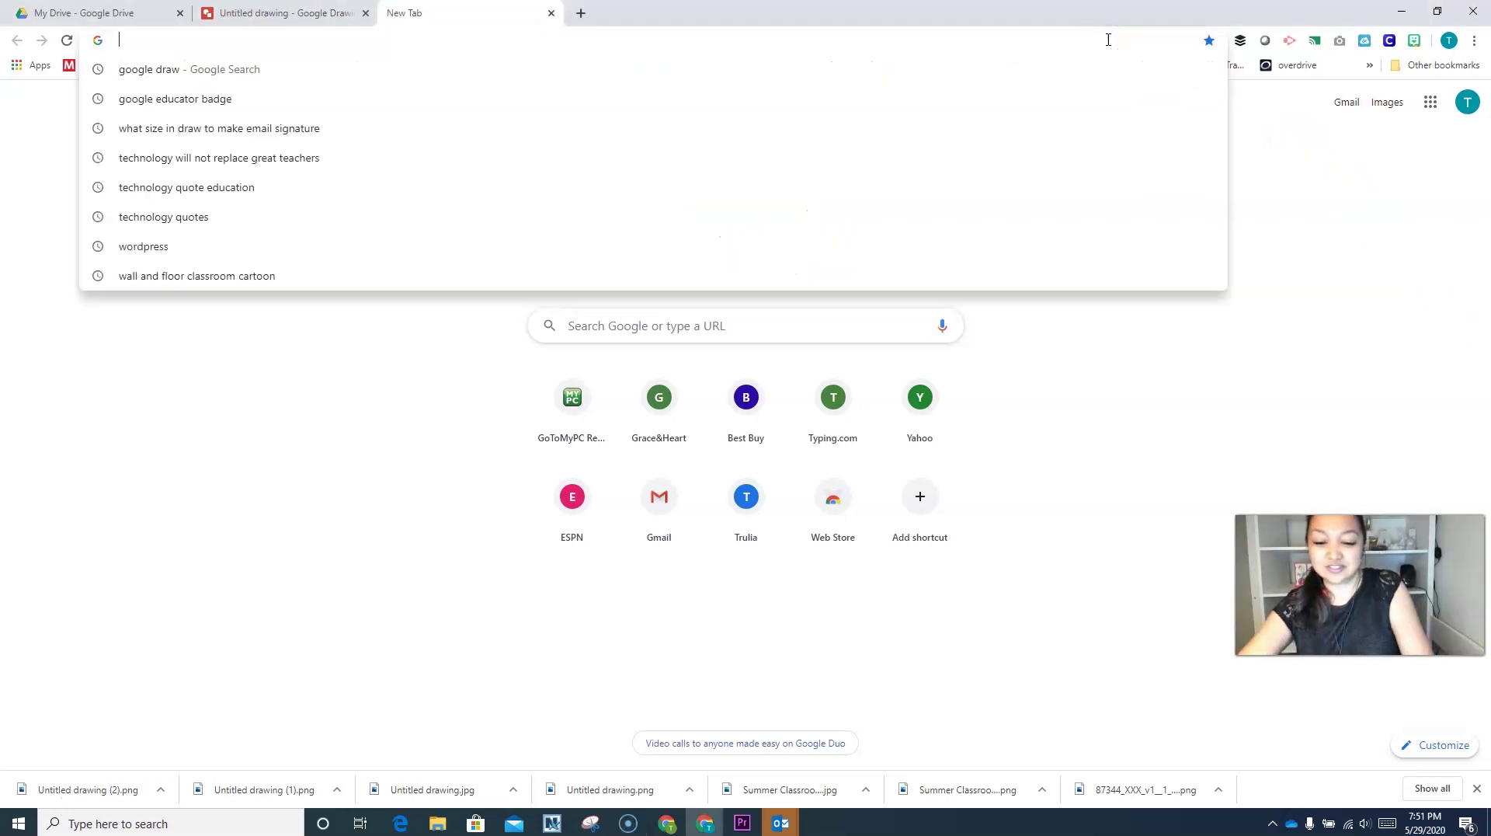
pyautogui.write('google draw')
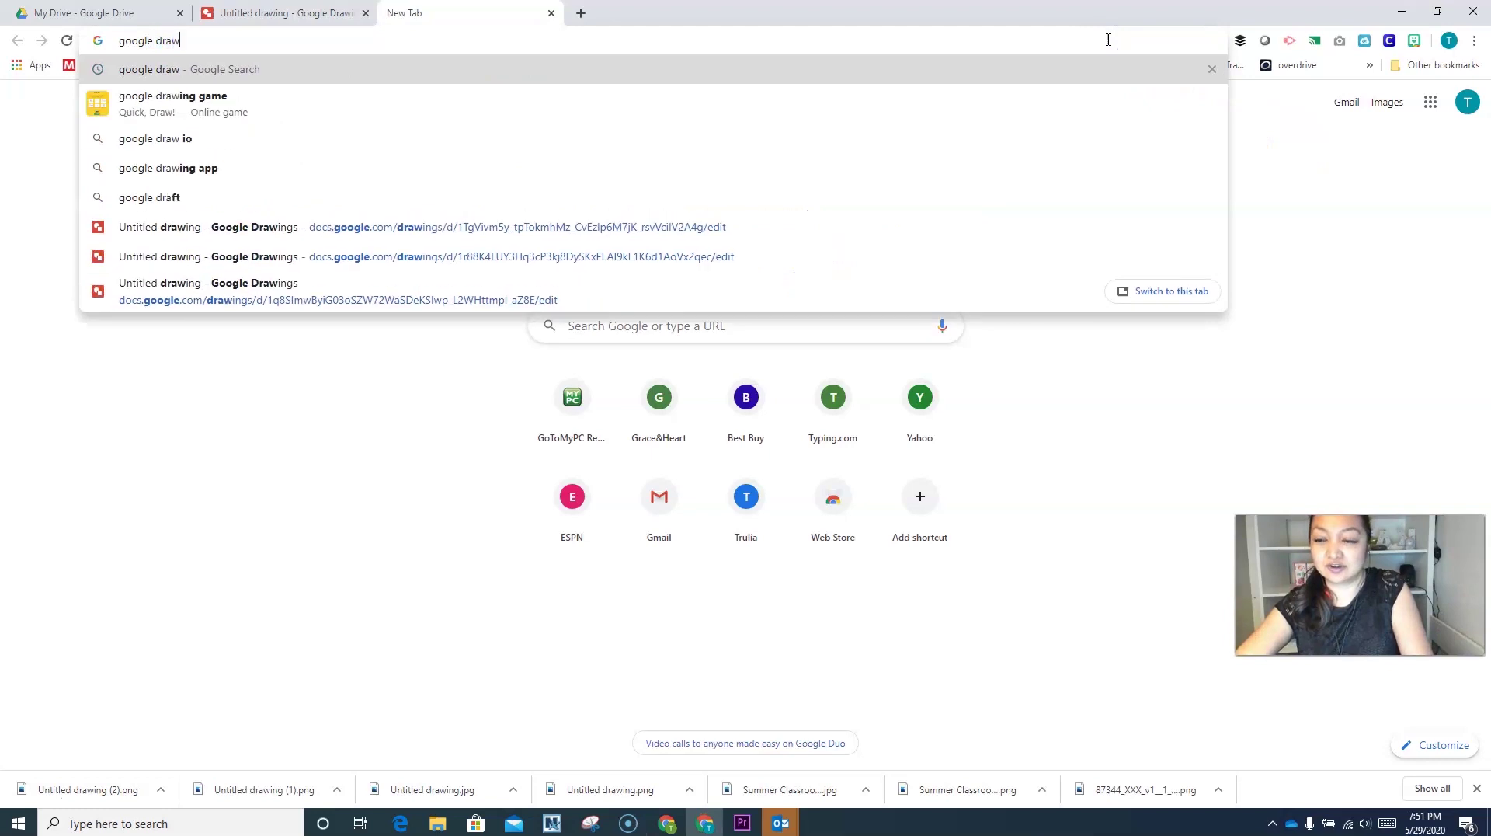
pyautogui.press('Return')
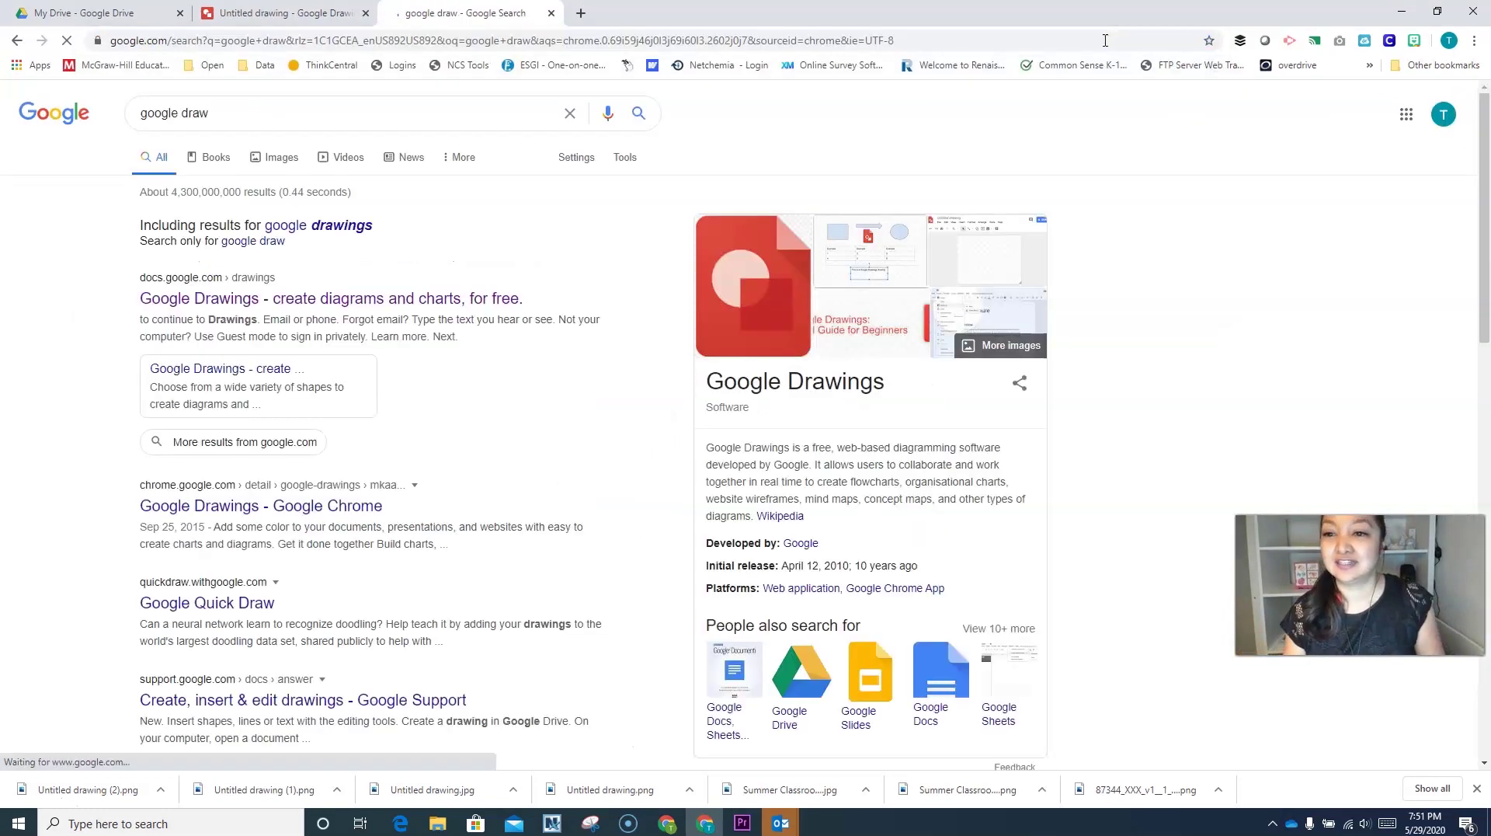
pyautogui.click(482, 302)
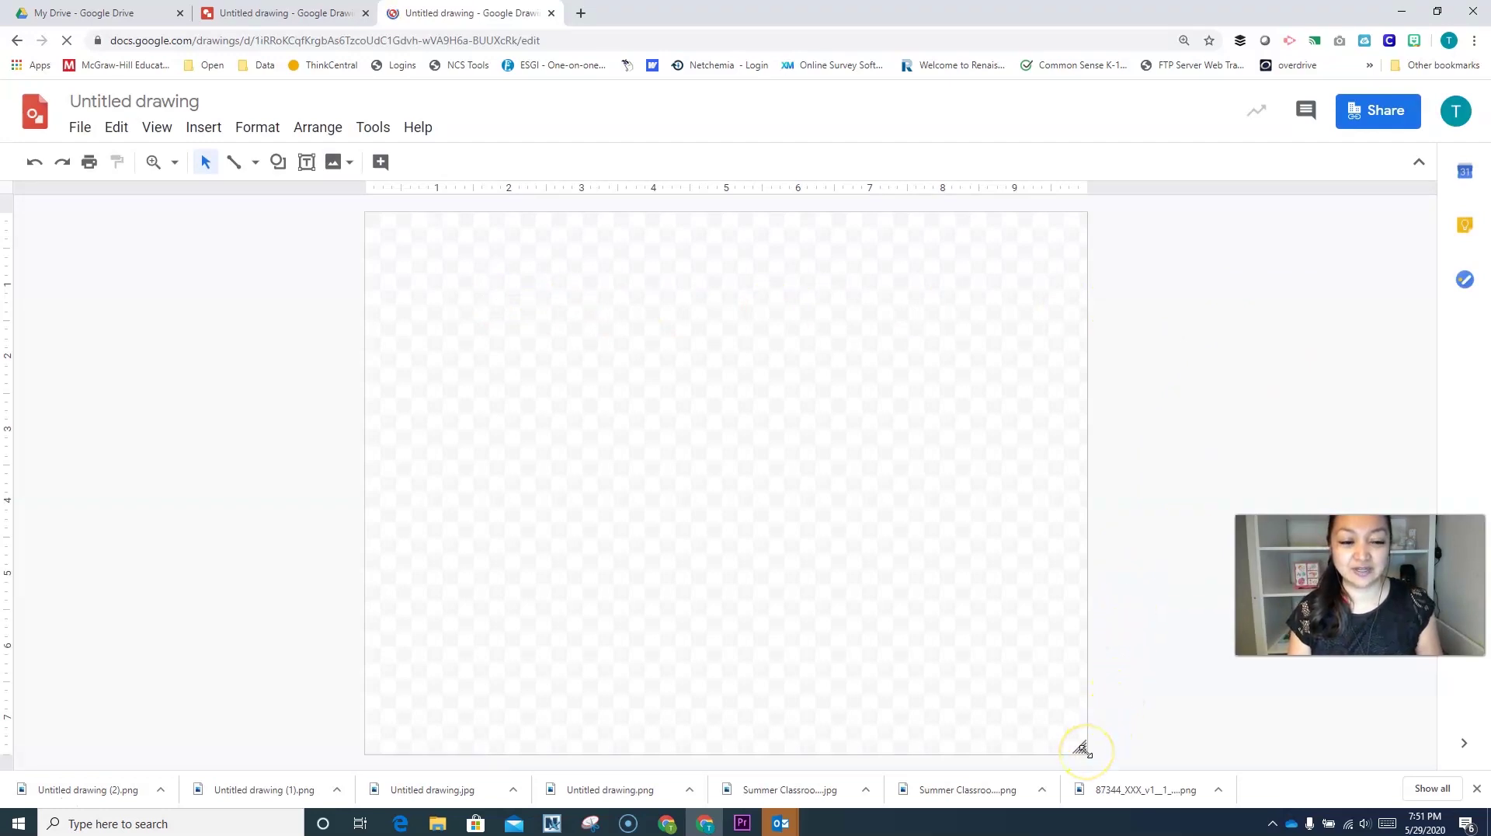
# Step: Drag the page's bottom-right corner to make it a wide, short banner
pyautogui.moveTo(1085, 750); pyautogui.dragTo(938, 459)
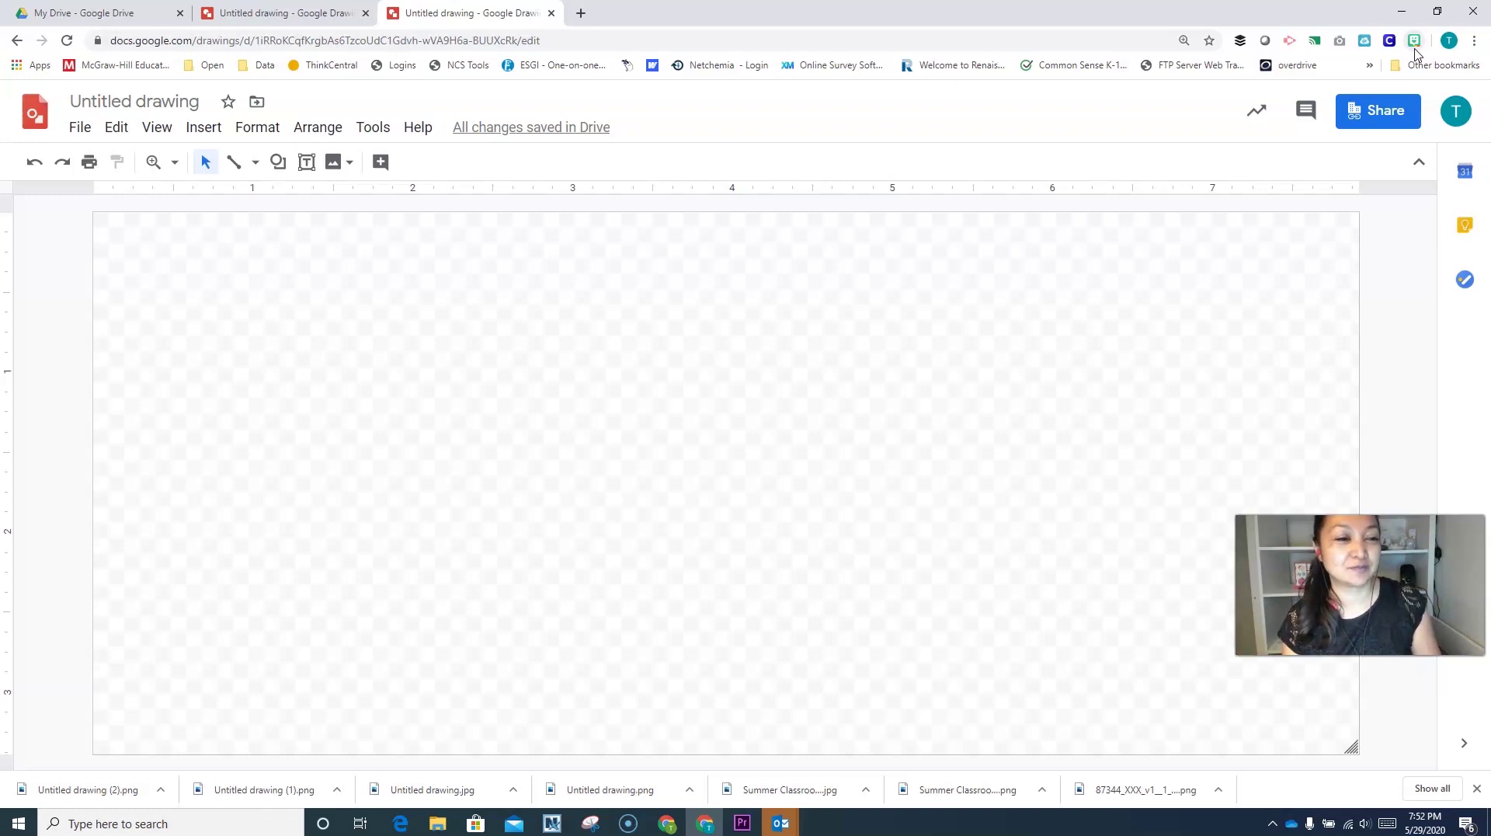
pyautogui.click(1416, 42)
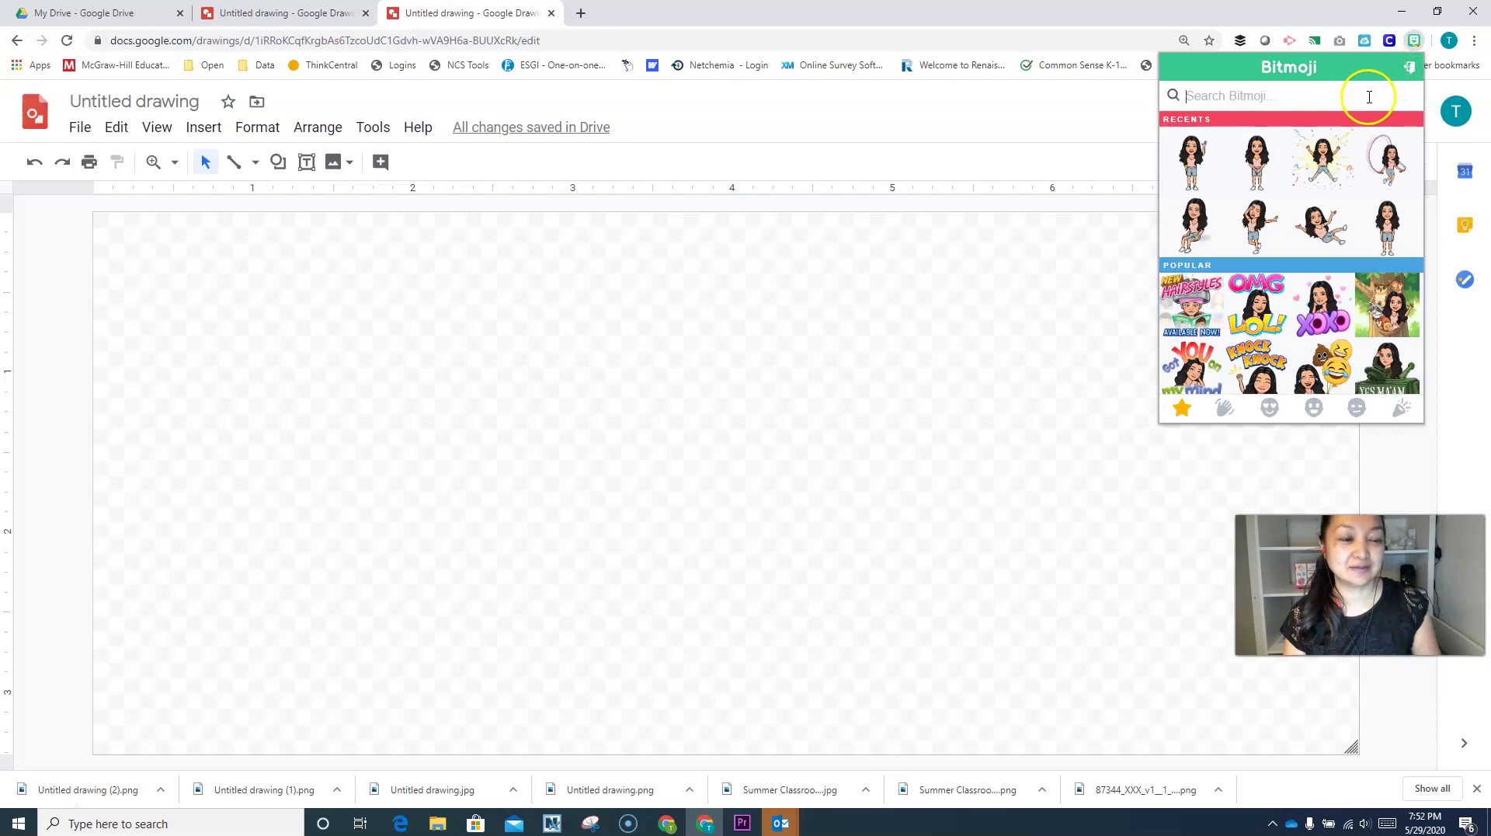
# Step: Search the Bitmoji stickers for 'p' and browse the pose results
pyautogui.click(1369, 97)
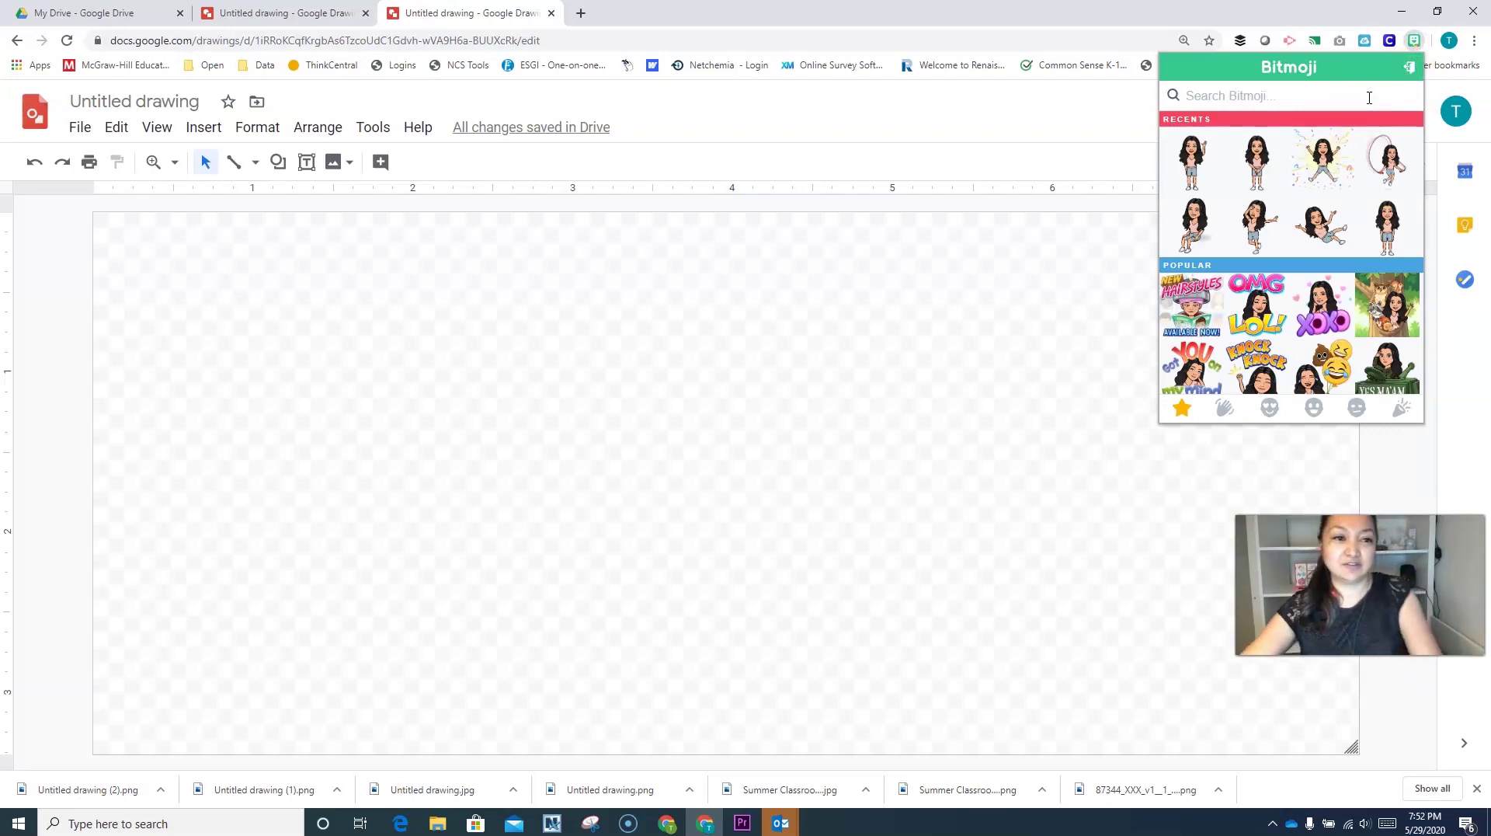
pyautogui.write('pose')
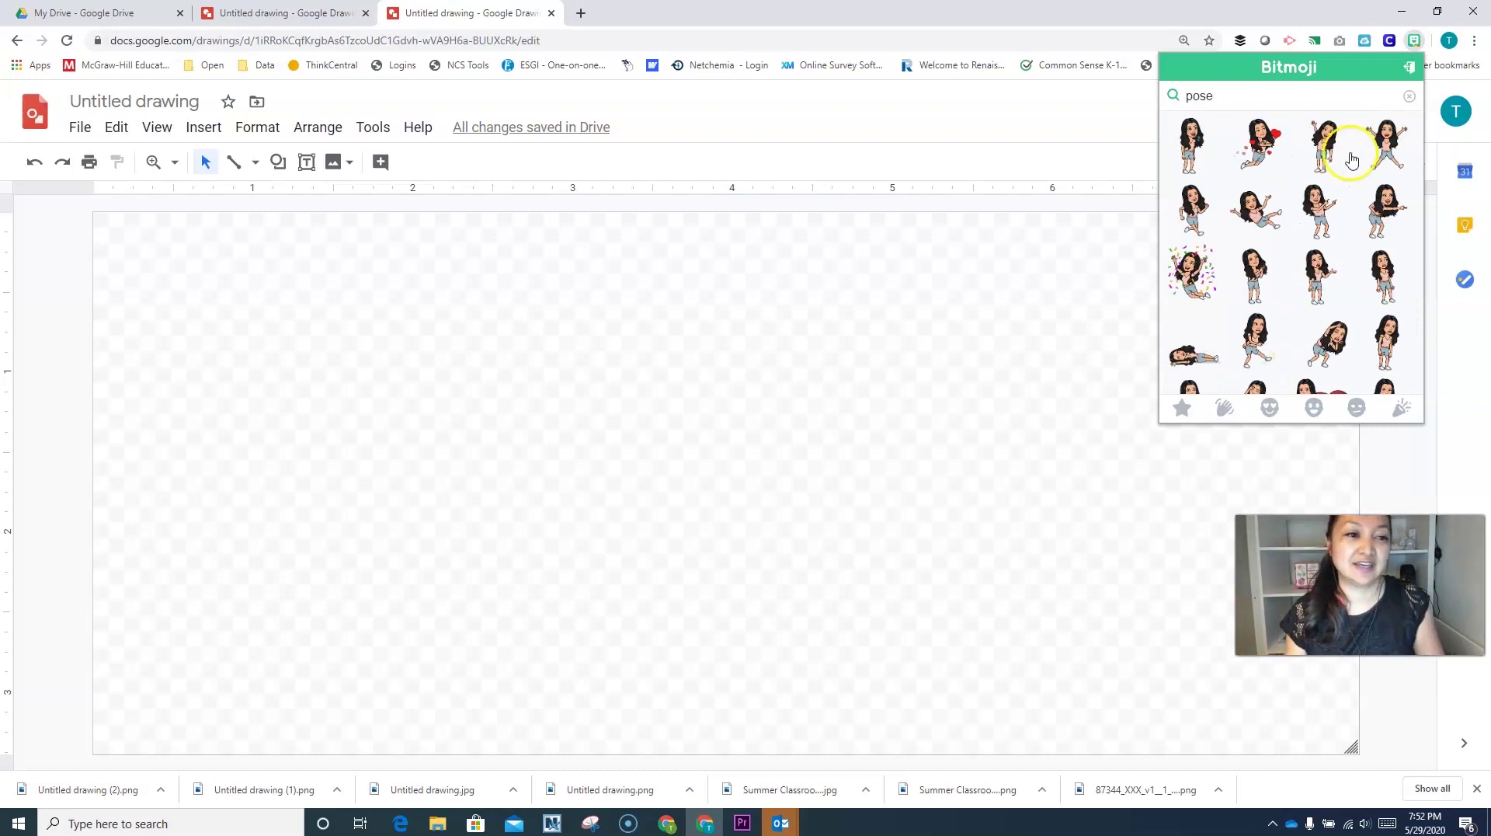
pyautogui.scroll(-2, 1321, 225)
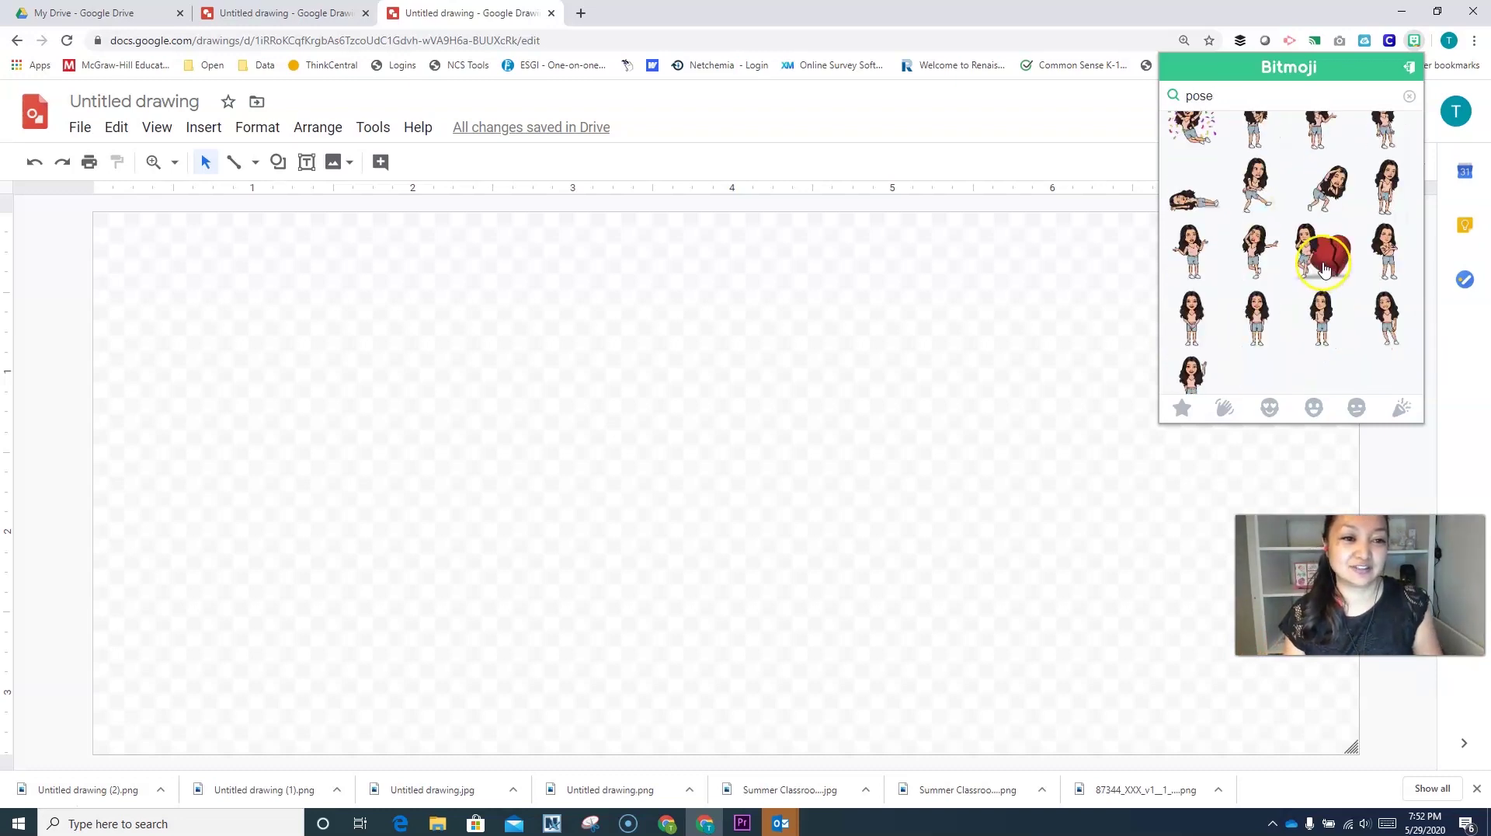
pyautogui.scroll(-1, 1325, 268)
pyautogui.scroll(3, 1325, 268)
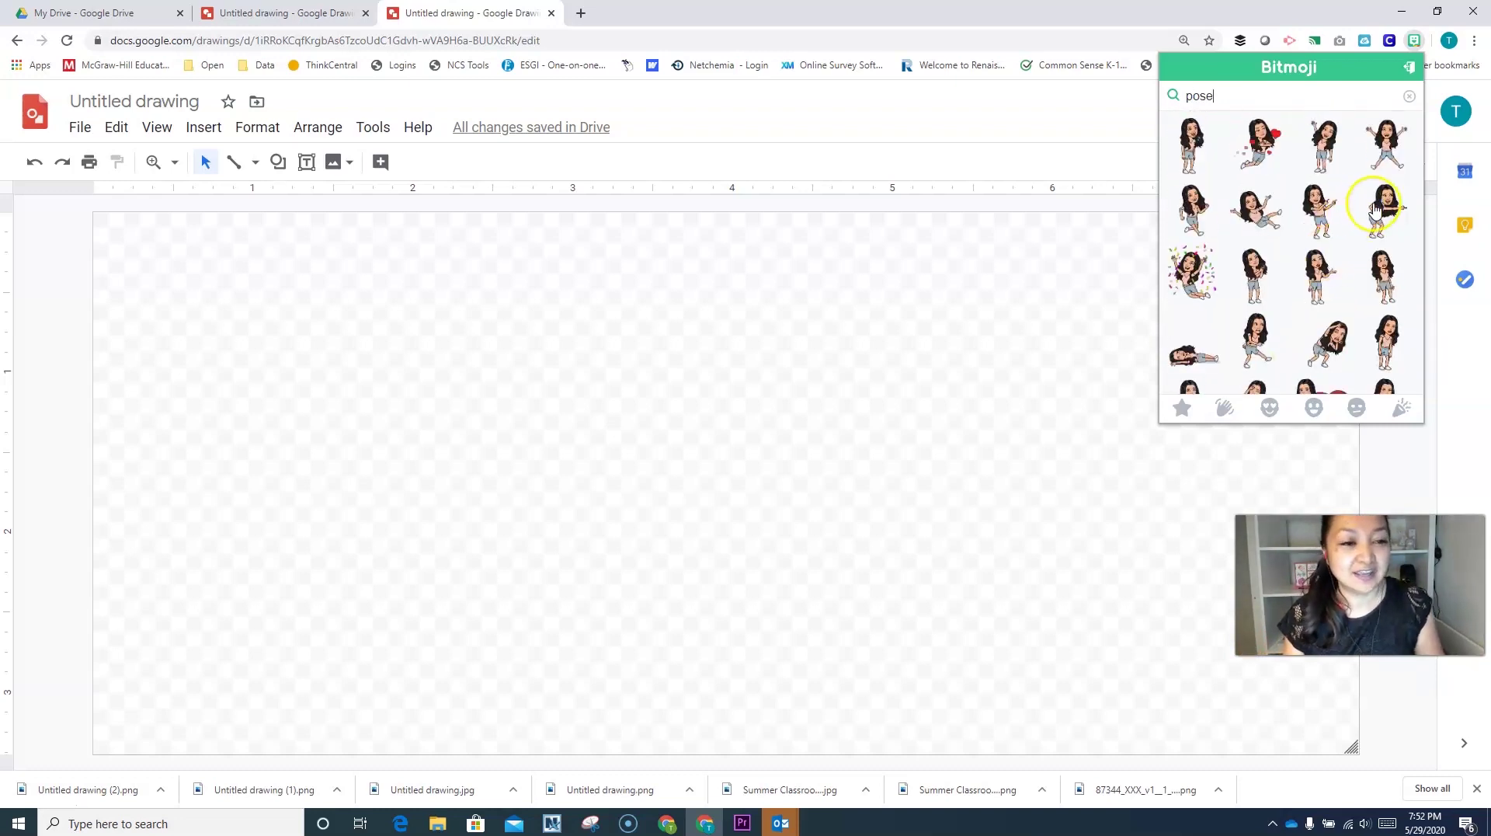
pyautogui.scroll(-2, 1324, 218)
pyautogui.click(1341, 235)
pyautogui.click(1342, 224)
pyautogui.scroll(-1, 1342, 224)
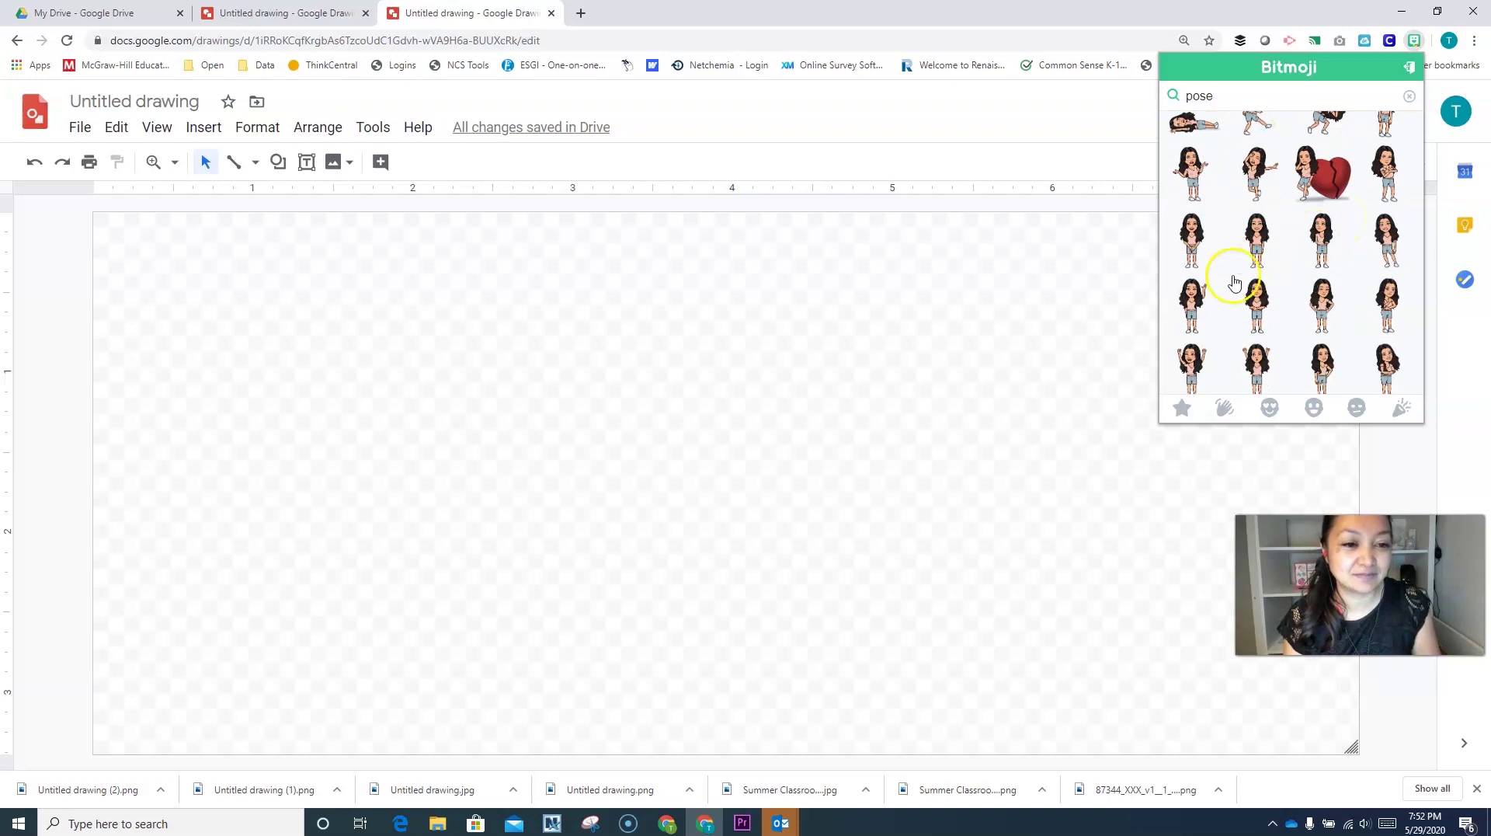
# Step: Copy the waving Bitmoji sticker image for pasting into the drawing
pyautogui.rightClick(1195, 297)
pyautogui.click(1258, 344)
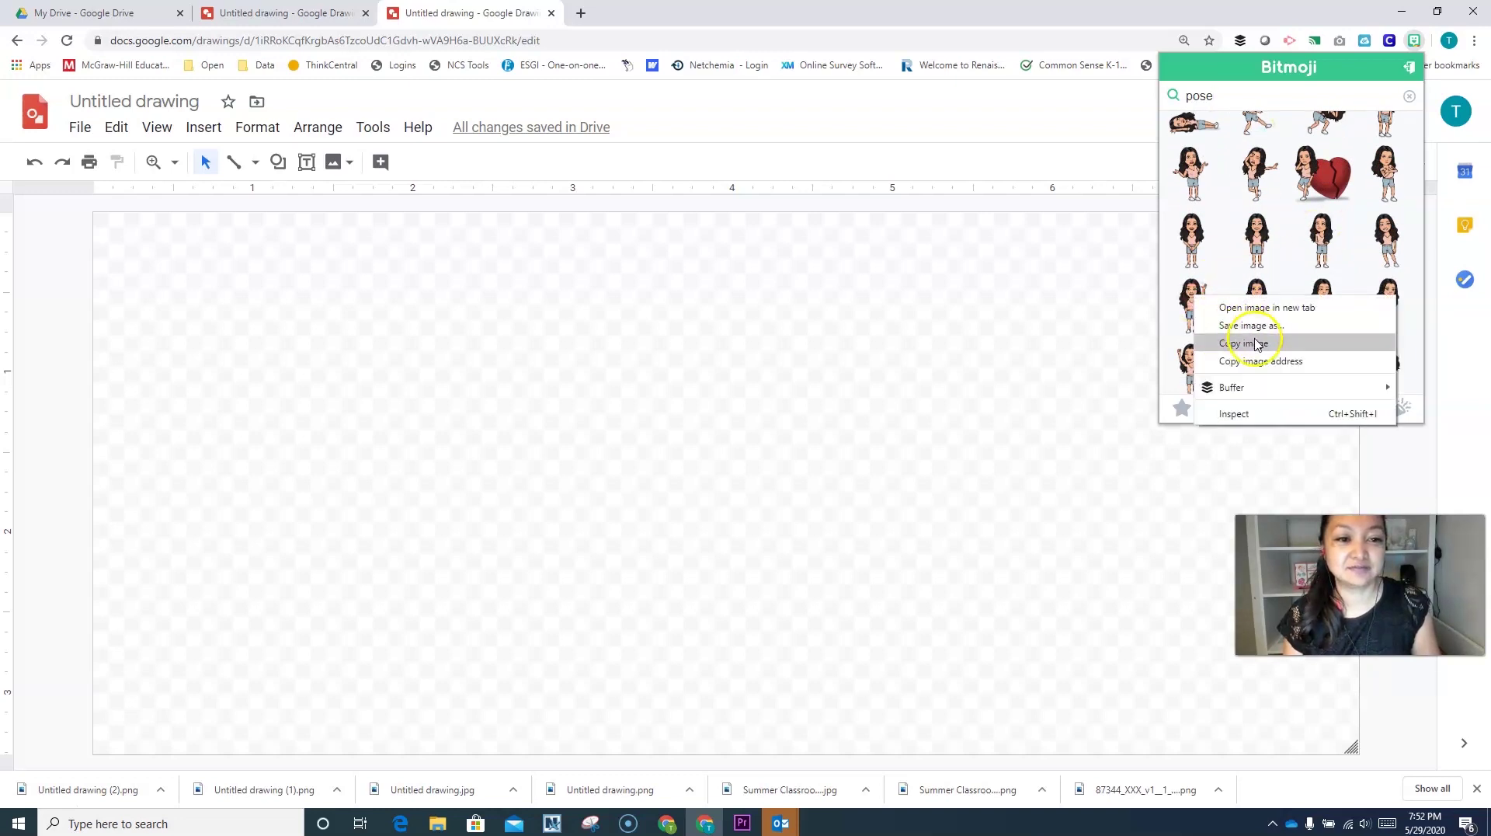
pyautogui.rightClick(143, 338)
# Step: Paste the waving Bitmoji, enlarge it slightly and nudge it to the banner's left edge
pyautogui.click(212, 418)
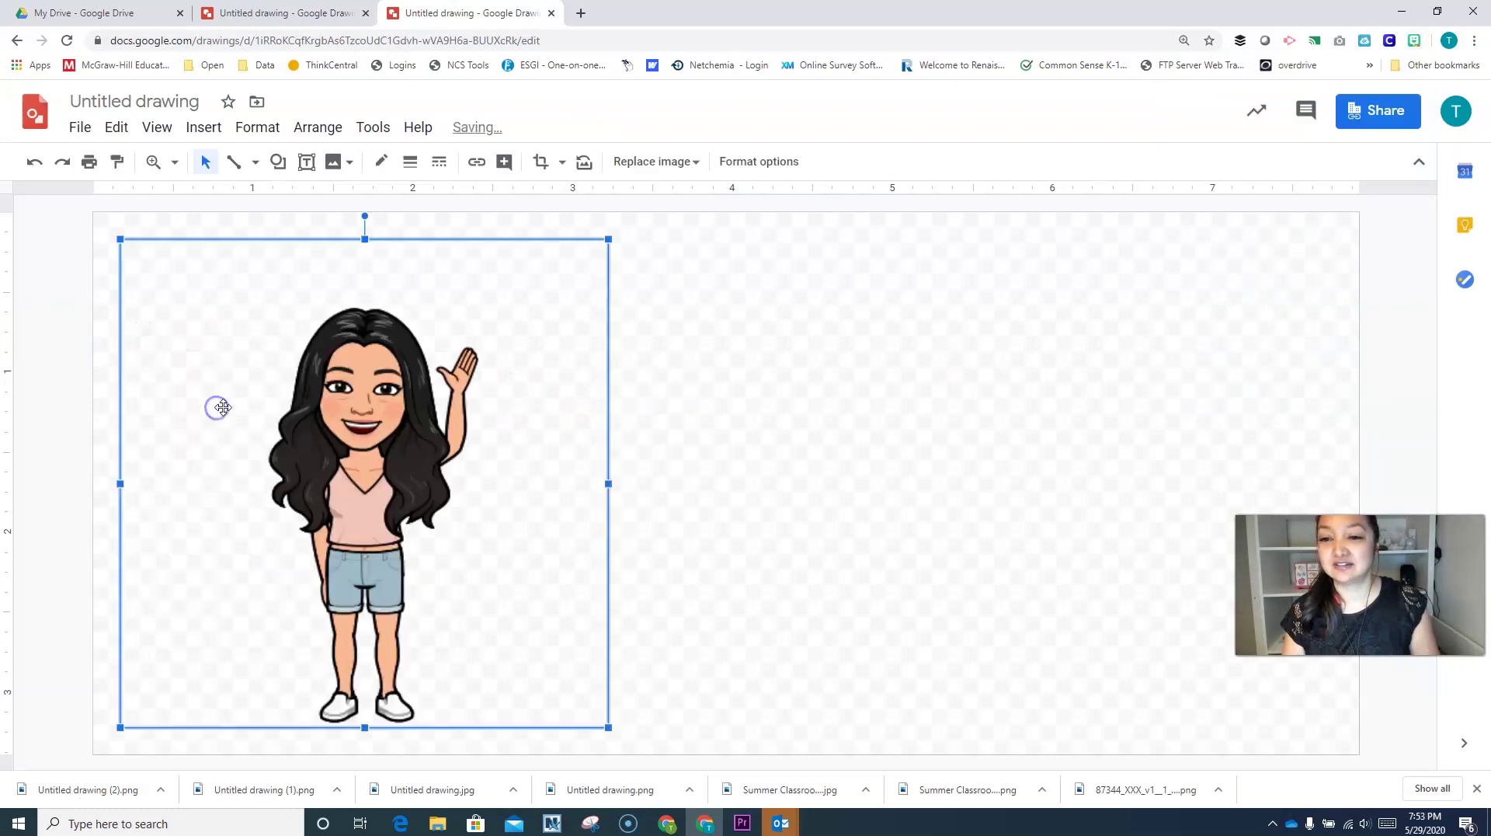
pyautogui.moveTo(609, 240); pyautogui.dragTo(635, 199)
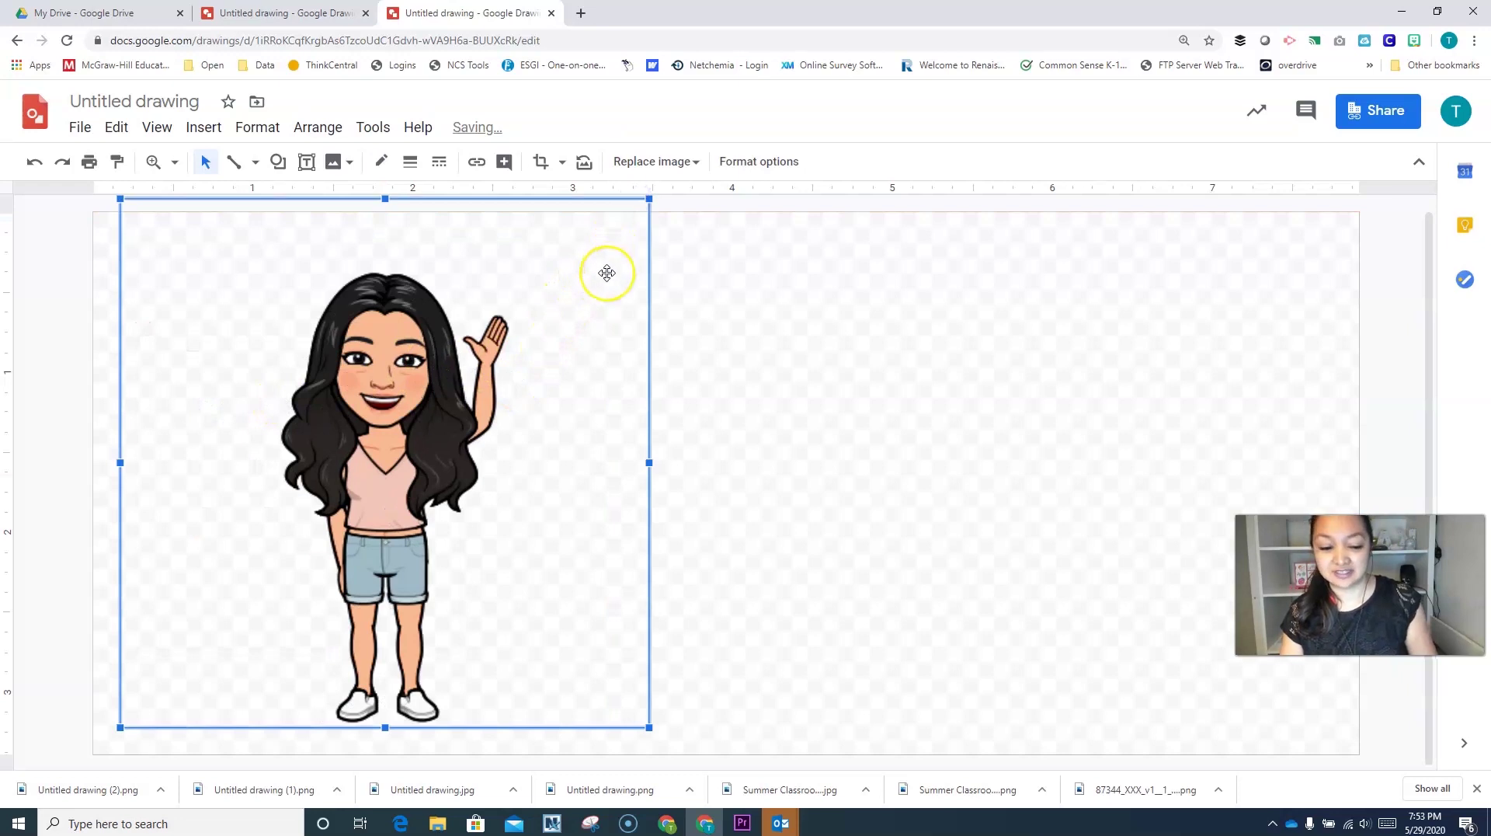
pyautogui.moveTo(607, 272); pyautogui.dragTo(607, 272)
pyautogui.press('Left')
pyautogui.press('Left')
pyautogui.press('Left')
pyautogui.press('Left')
pyautogui.press('Left')
pyautogui.press('Left')
pyautogui.press('Left')
pyautogui.press('Left')
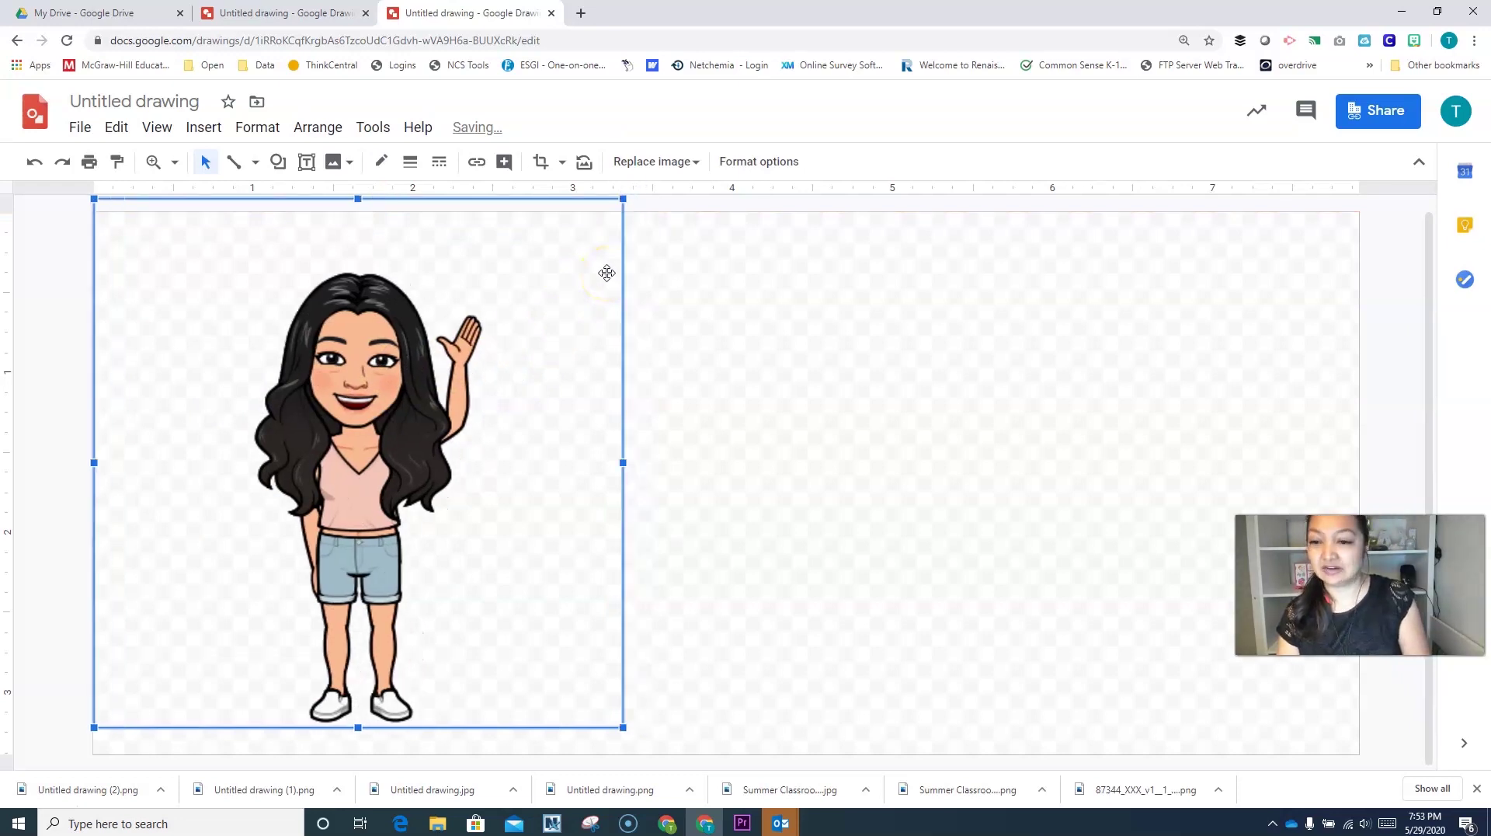
pyautogui.press('Left')
pyautogui.press('Left')
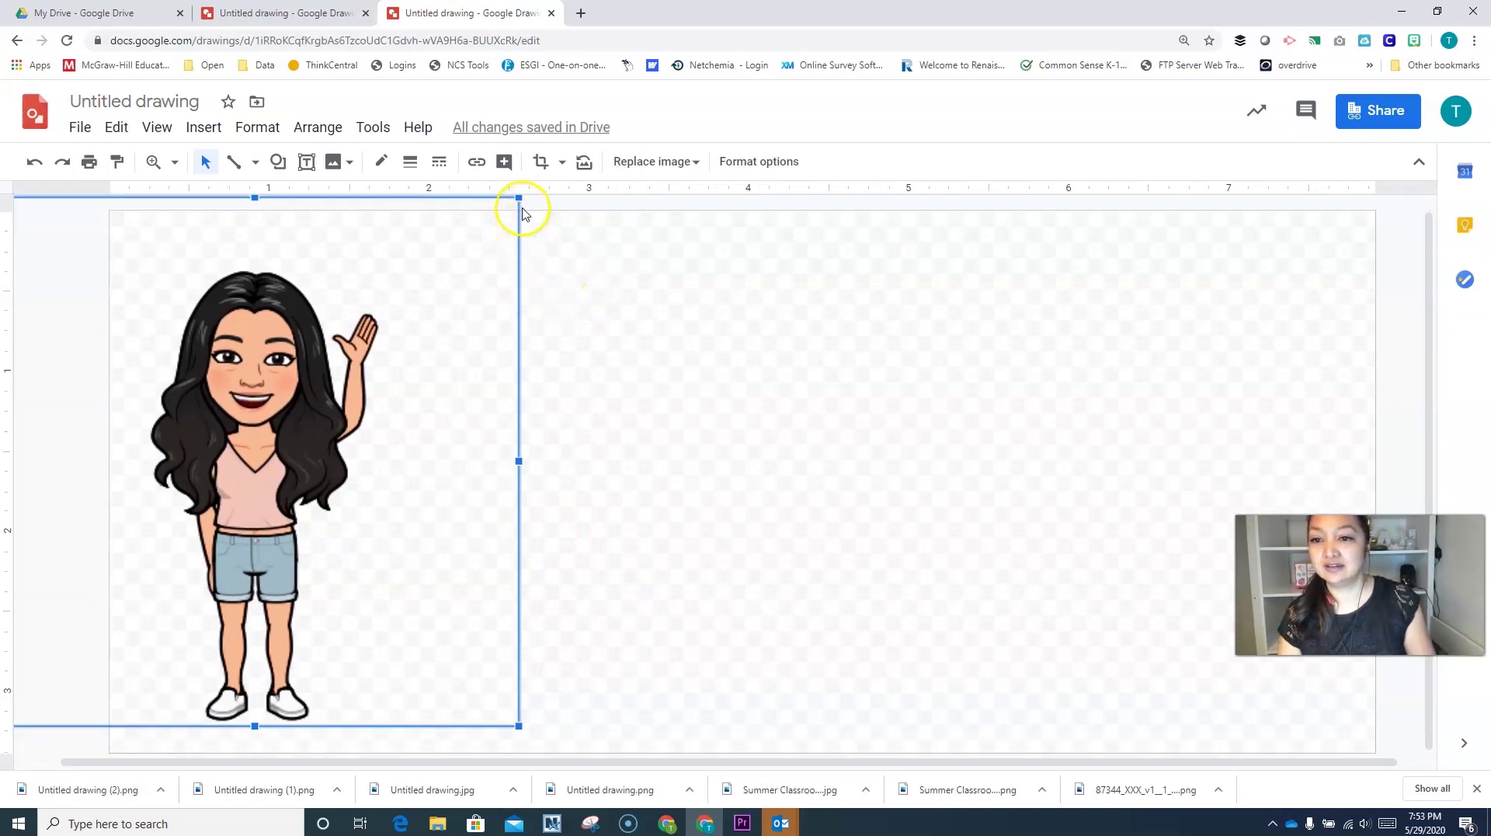
pyautogui.click(605, 303)
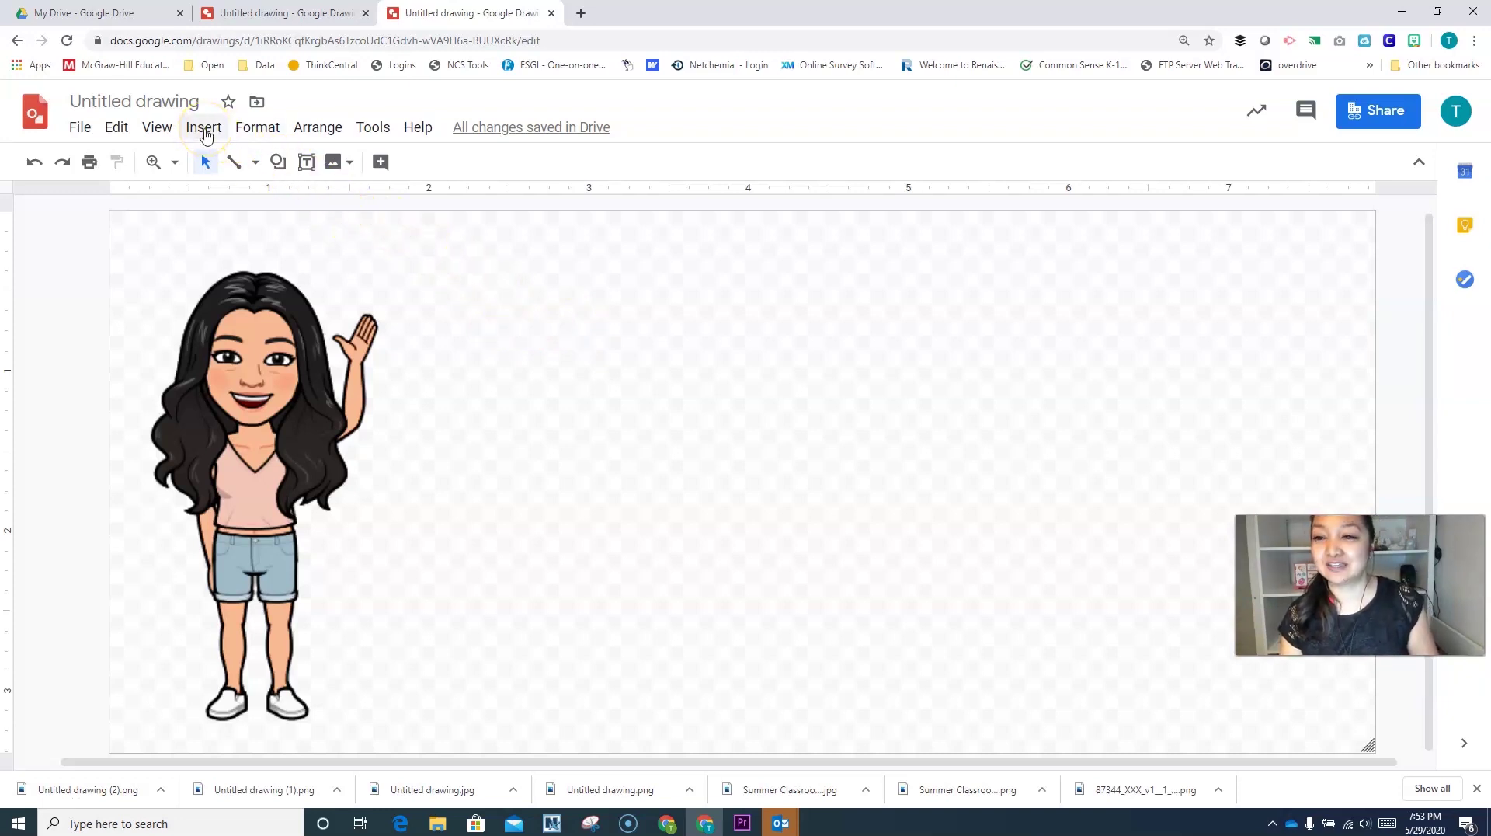
# Step: Search images for 'laptop png' and insert the blue-screened laptop picture
pyautogui.click(204, 130)
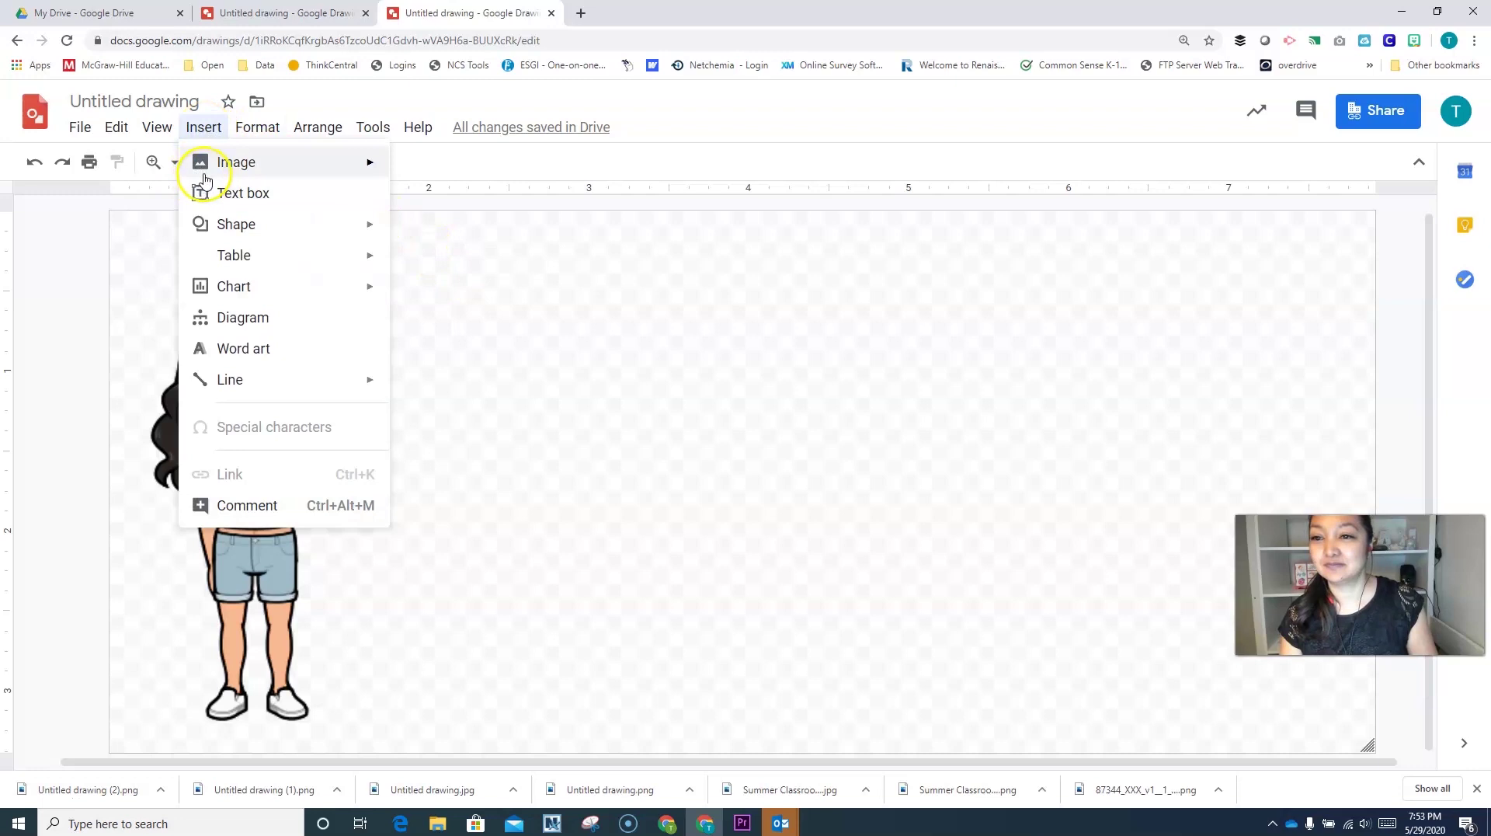
pyautogui.moveTo(230, 163)
pyautogui.click(451, 197)
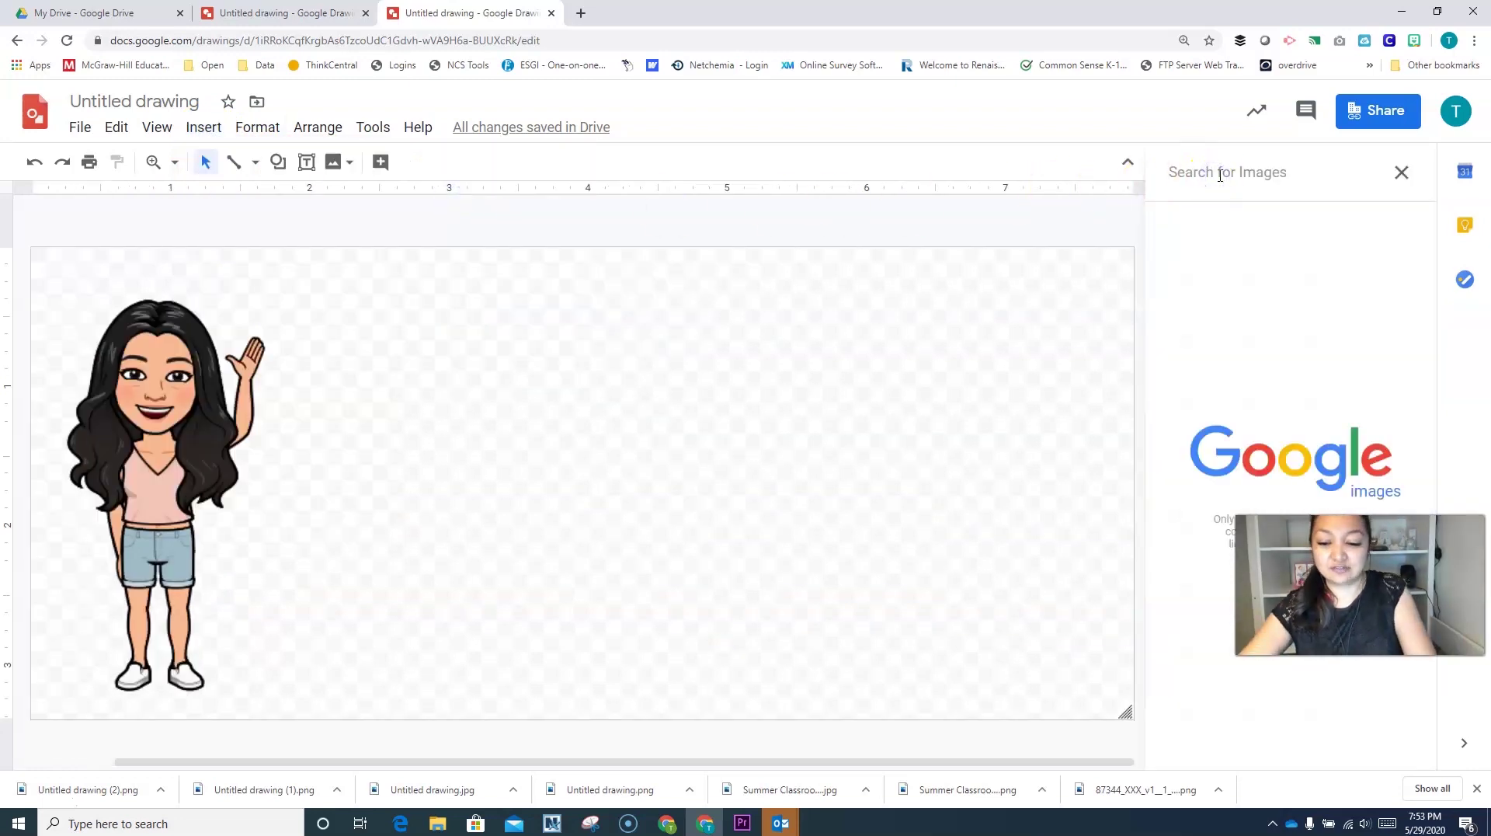
pyautogui.write('laptop')
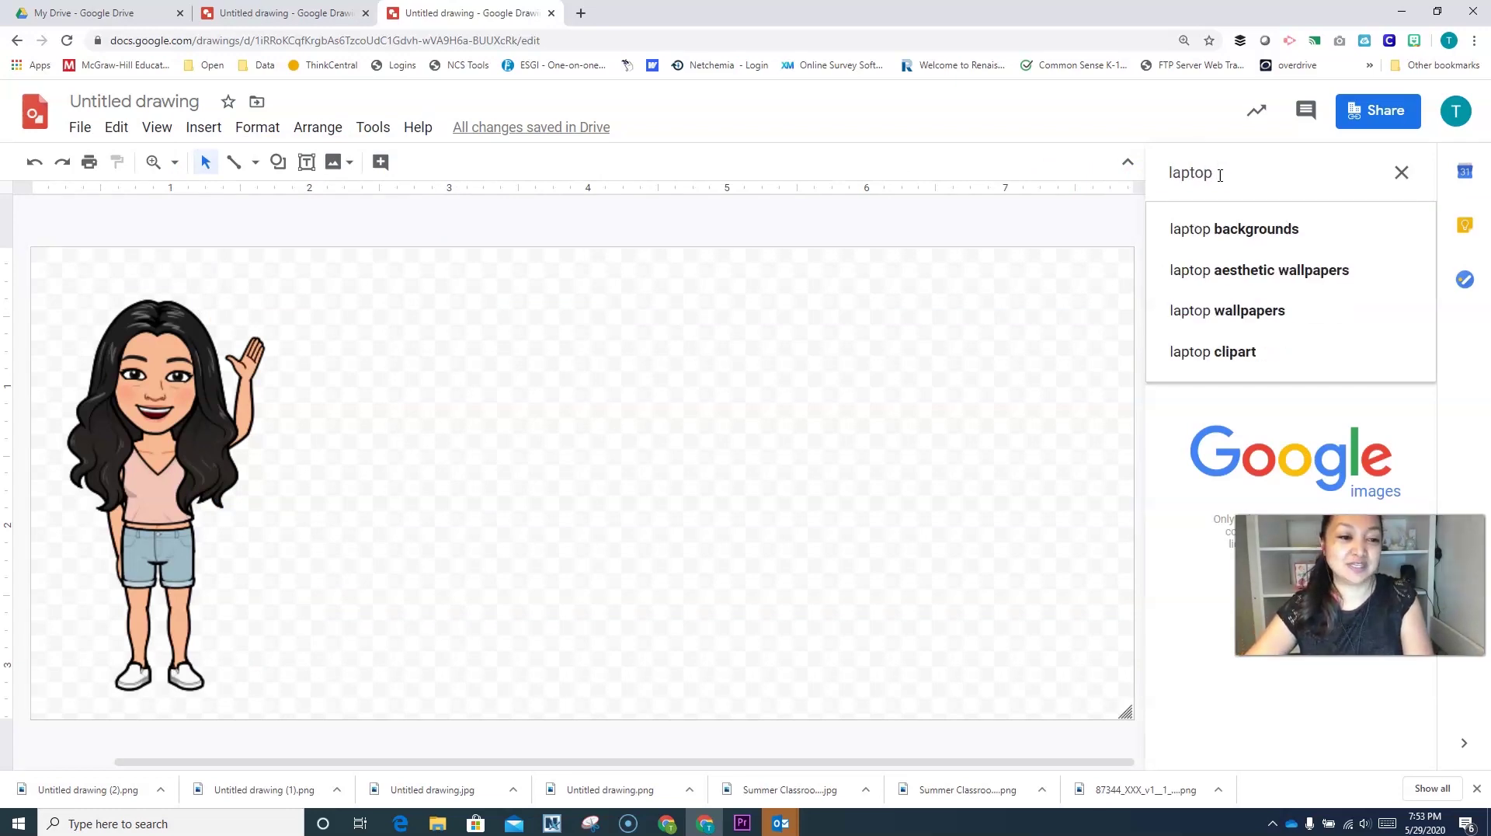
pyautogui.write('png')
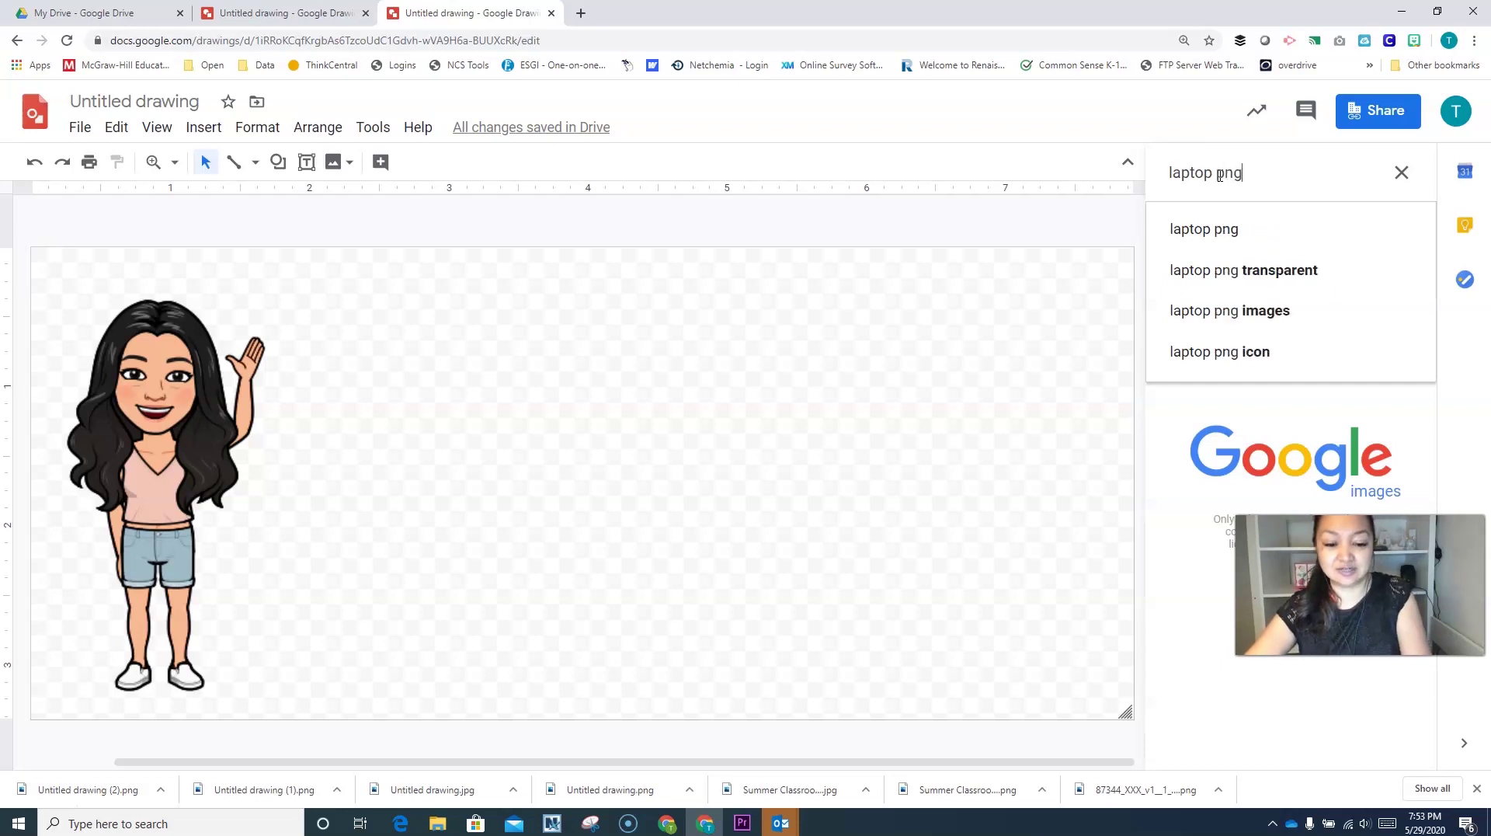
pyautogui.press('Return')
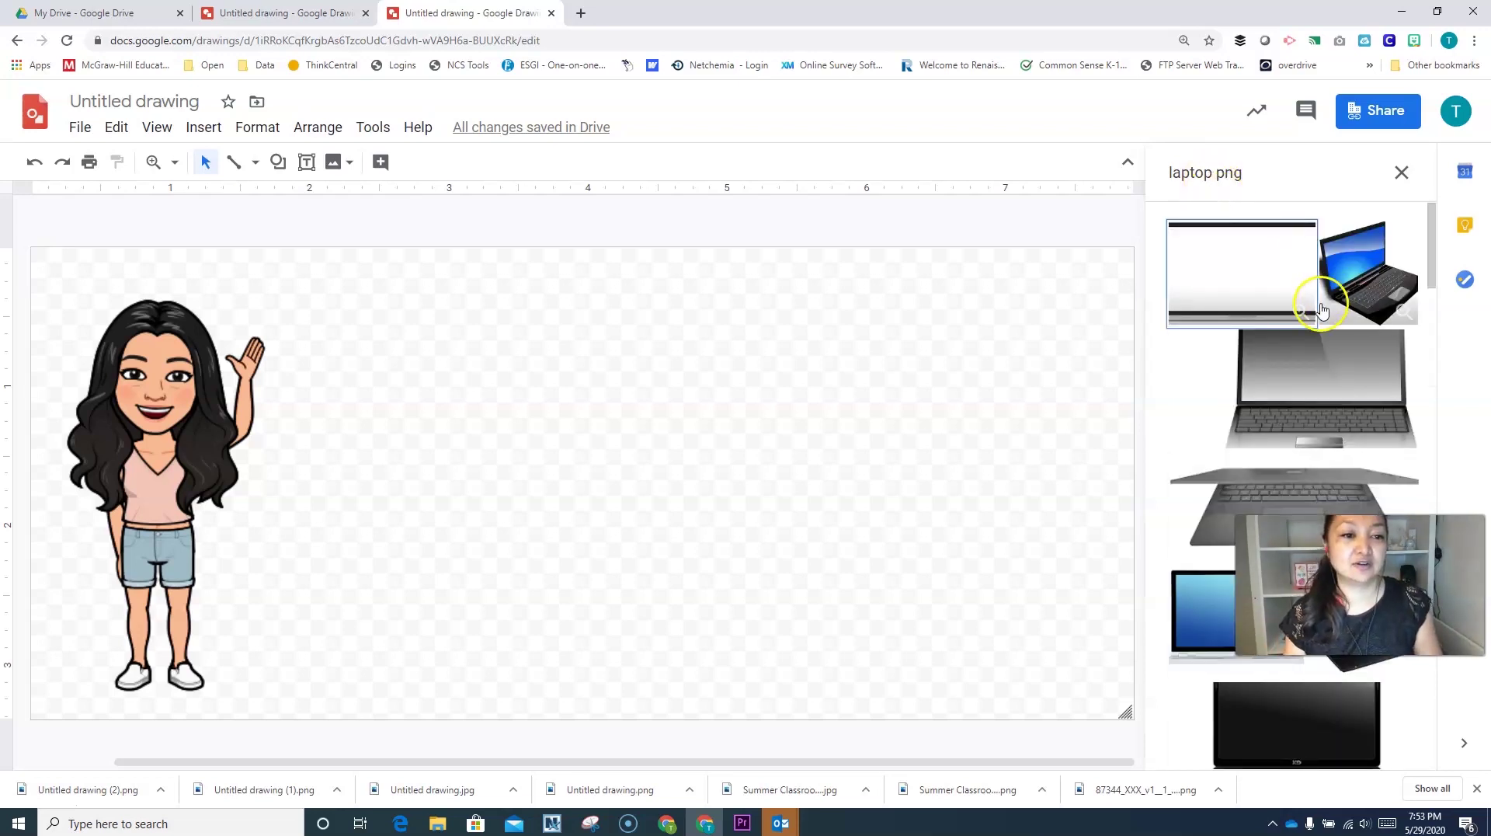
pyautogui.scroll(-3, 1286, 339)
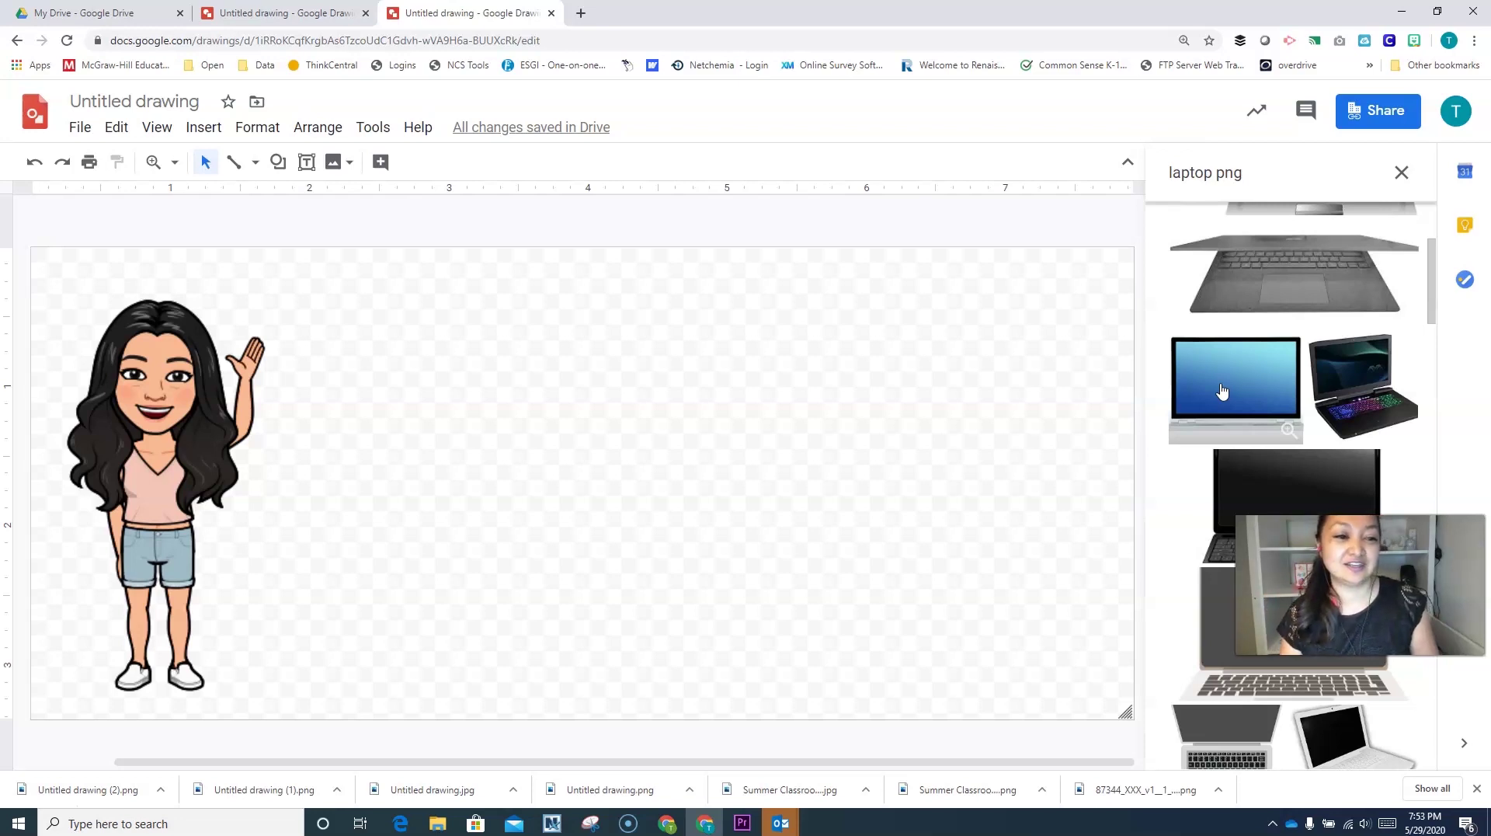
pyautogui.doubleClick(1221, 390)
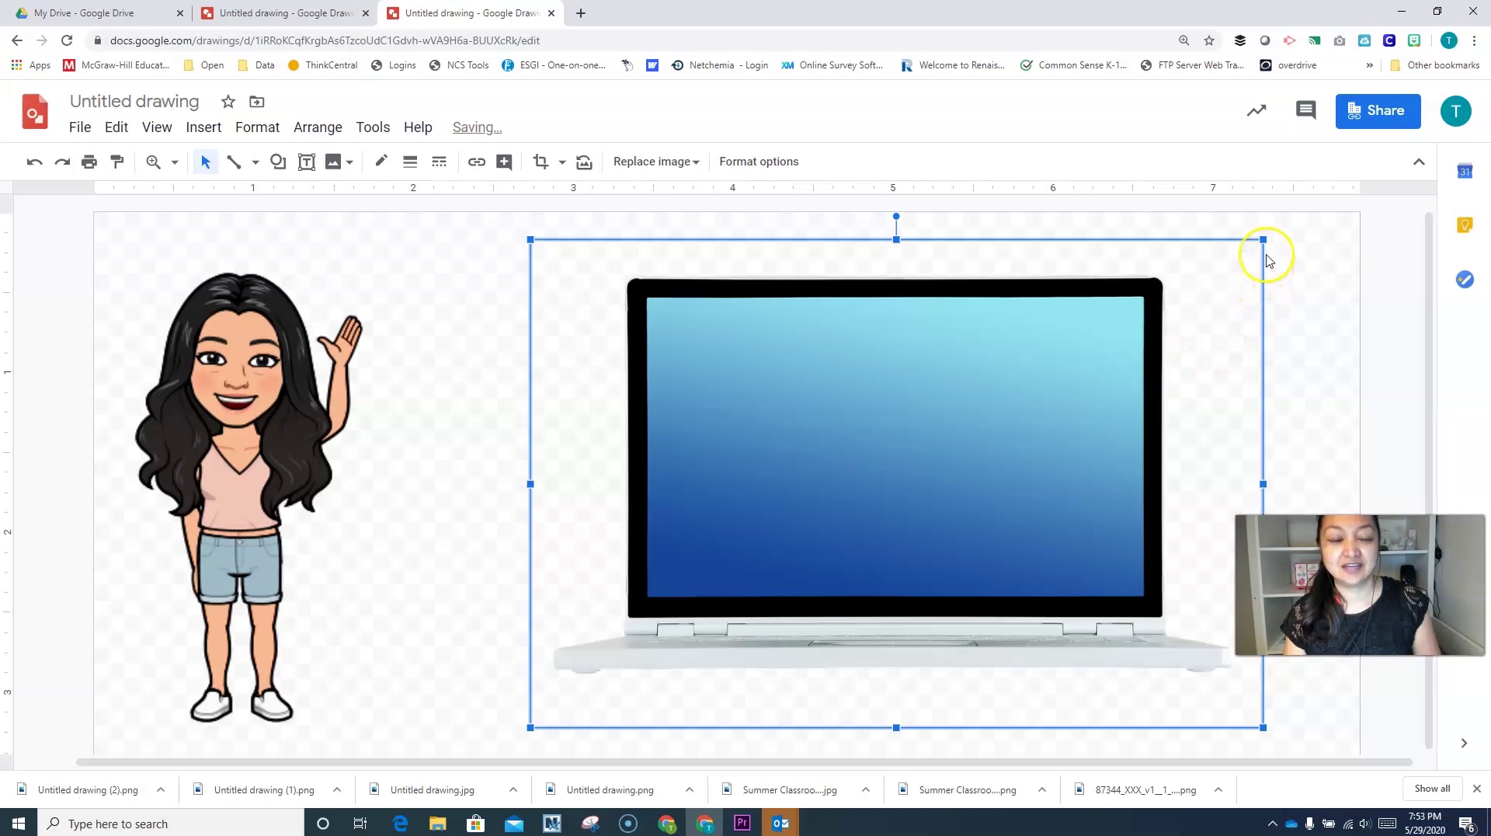
# Step: Shrink the laptop picture and move it onto the Bitmoji's waist
pyautogui.moveTo(1263, 239); pyautogui.dragTo(809, 542)
pyautogui.moveTo(719, 618); pyautogui.dragTo(281, 494)
pyautogui.moveTo(373, 418); pyautogui.dragTo(297, 449)
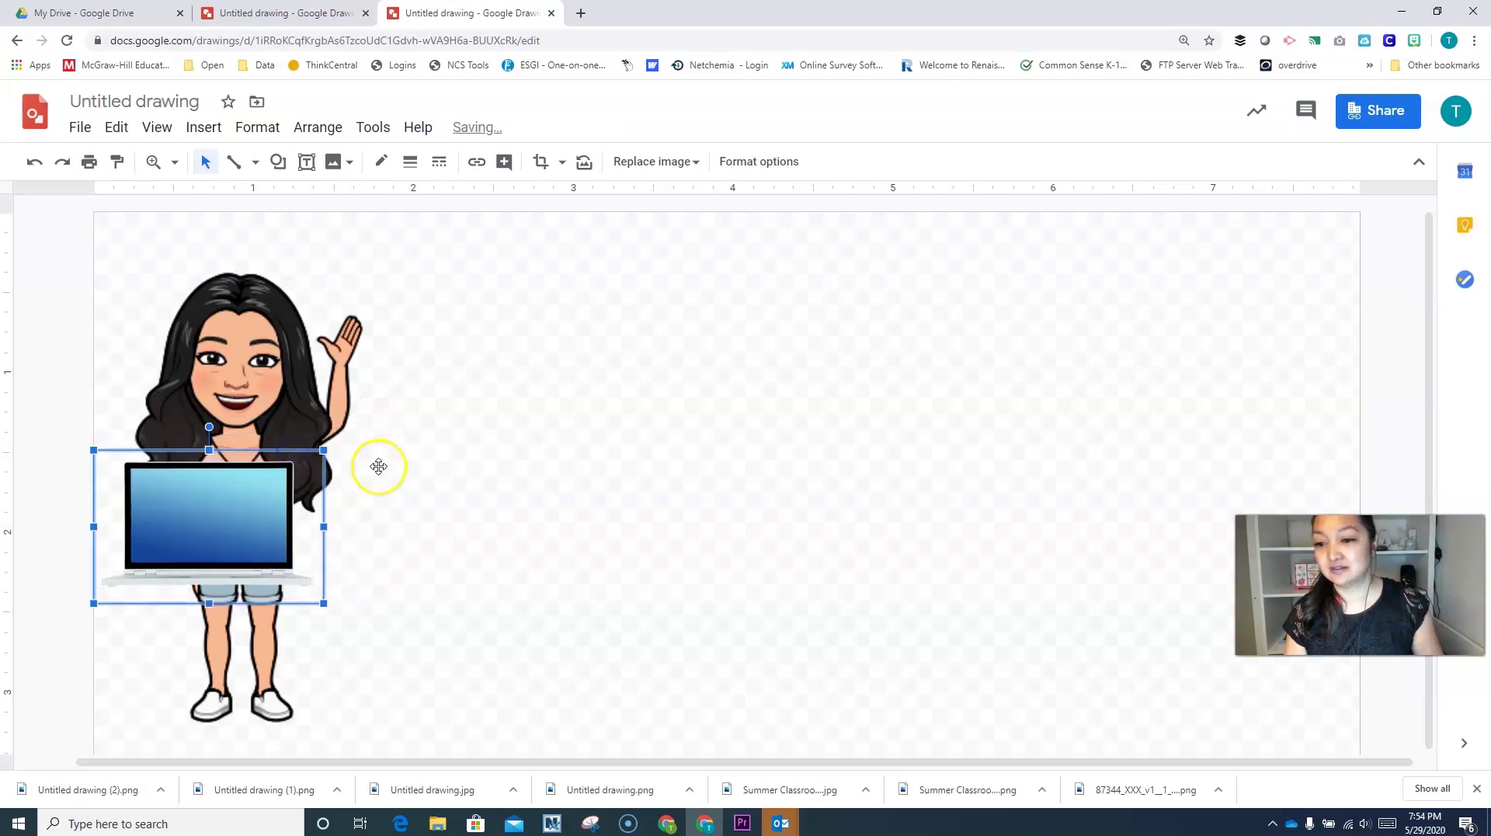
pyautogui.press('Left')
pyautogui.press('Down')
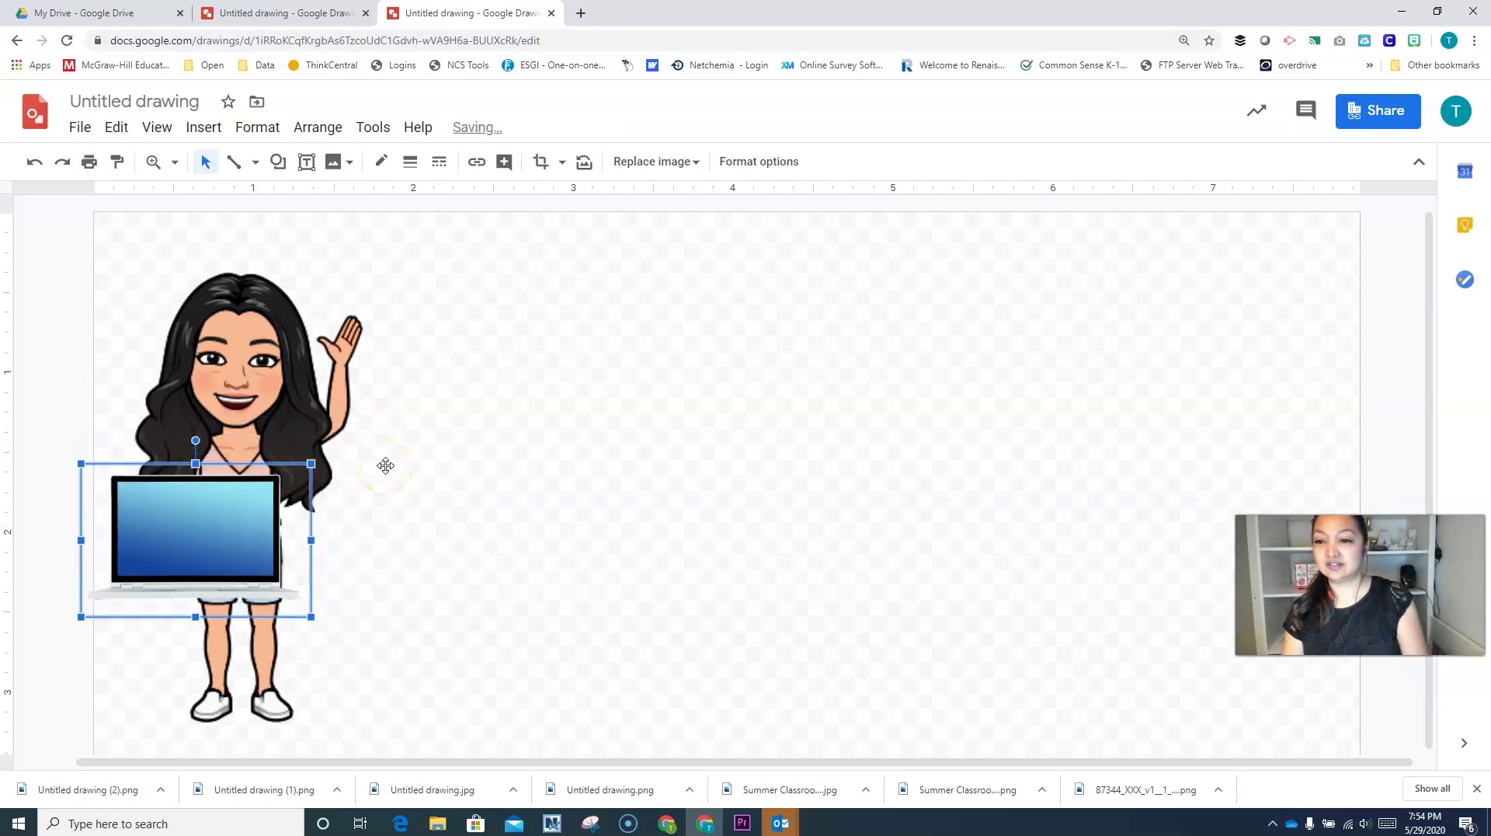
pyautogui.press('Left')
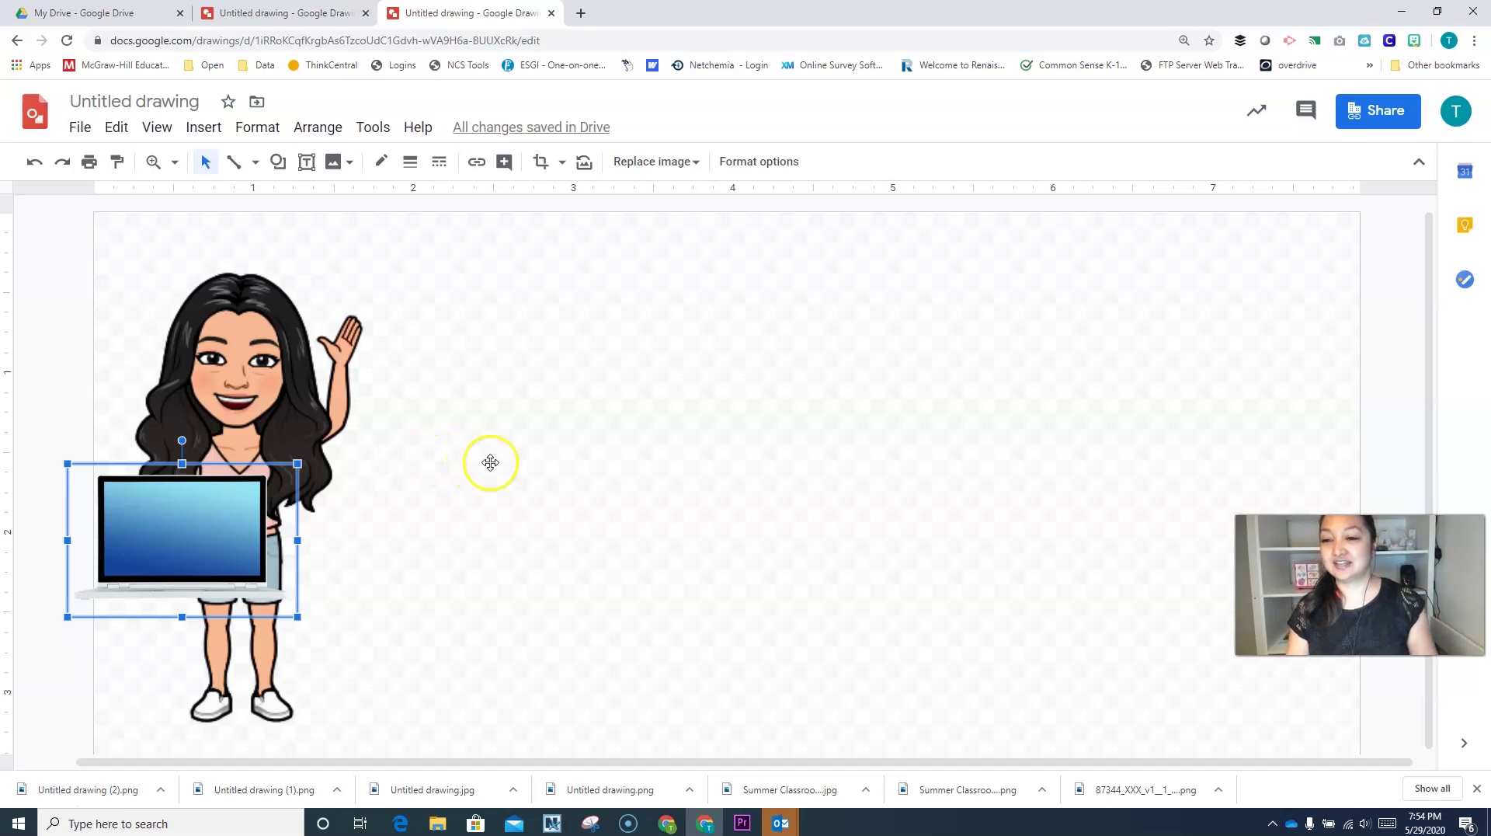
pyautogui.click(643, 299)
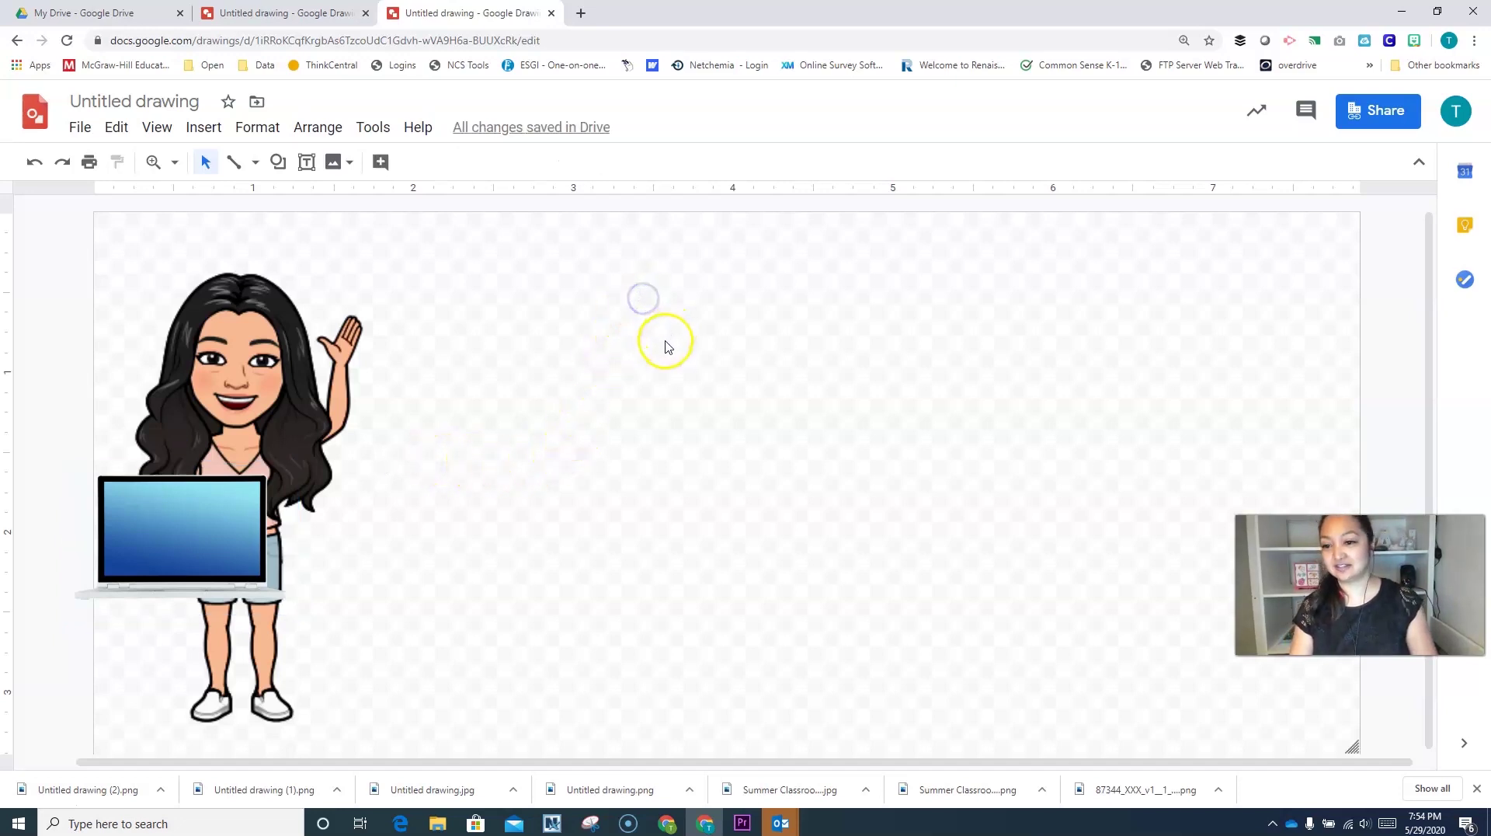
# Step: Nudge the Bitmoji right and the laptop right and up until they line up
pyautogui.click(294, 394)
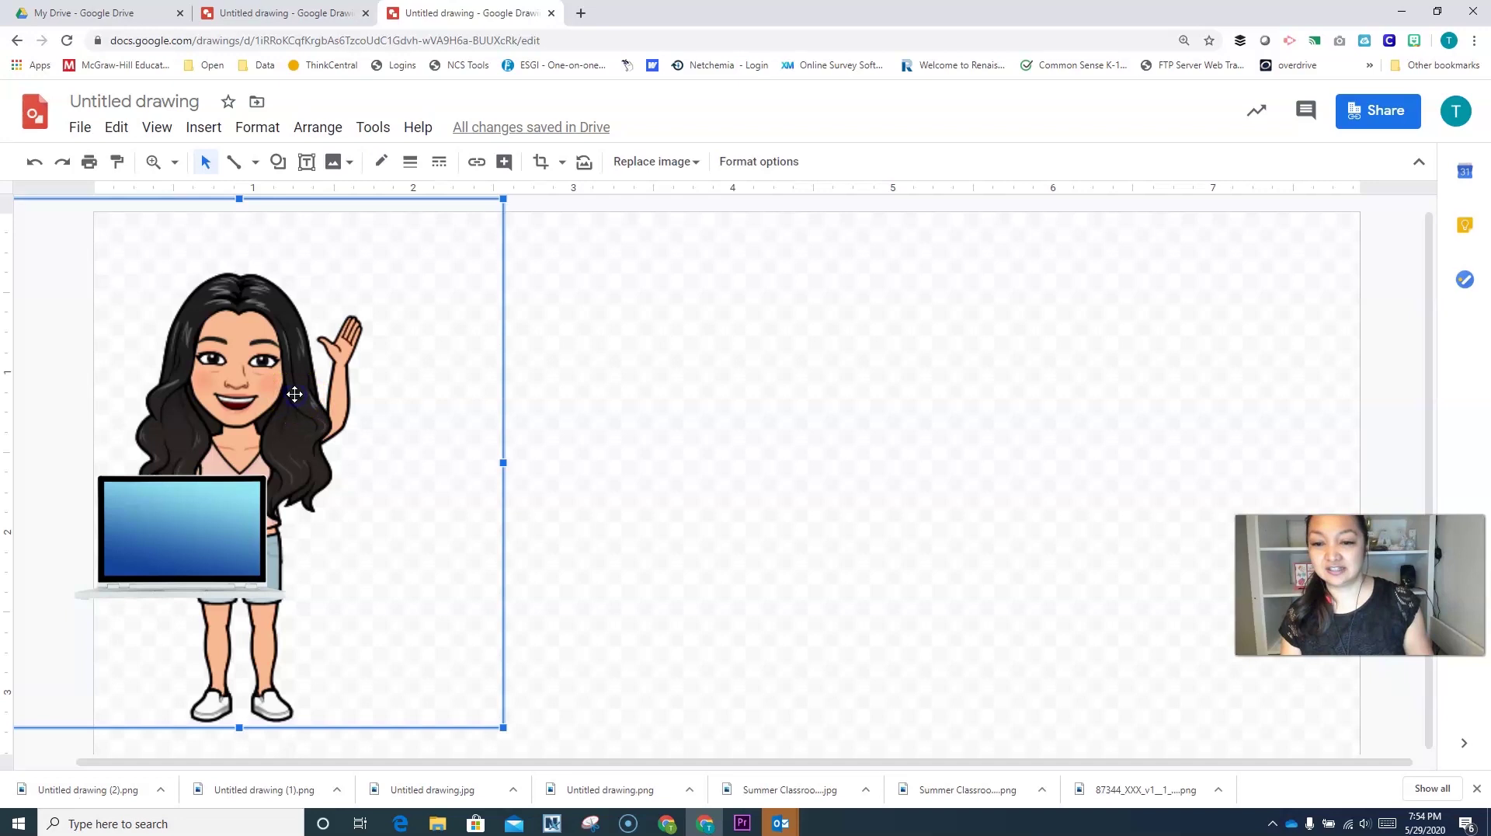
pyautogui.press('Right')
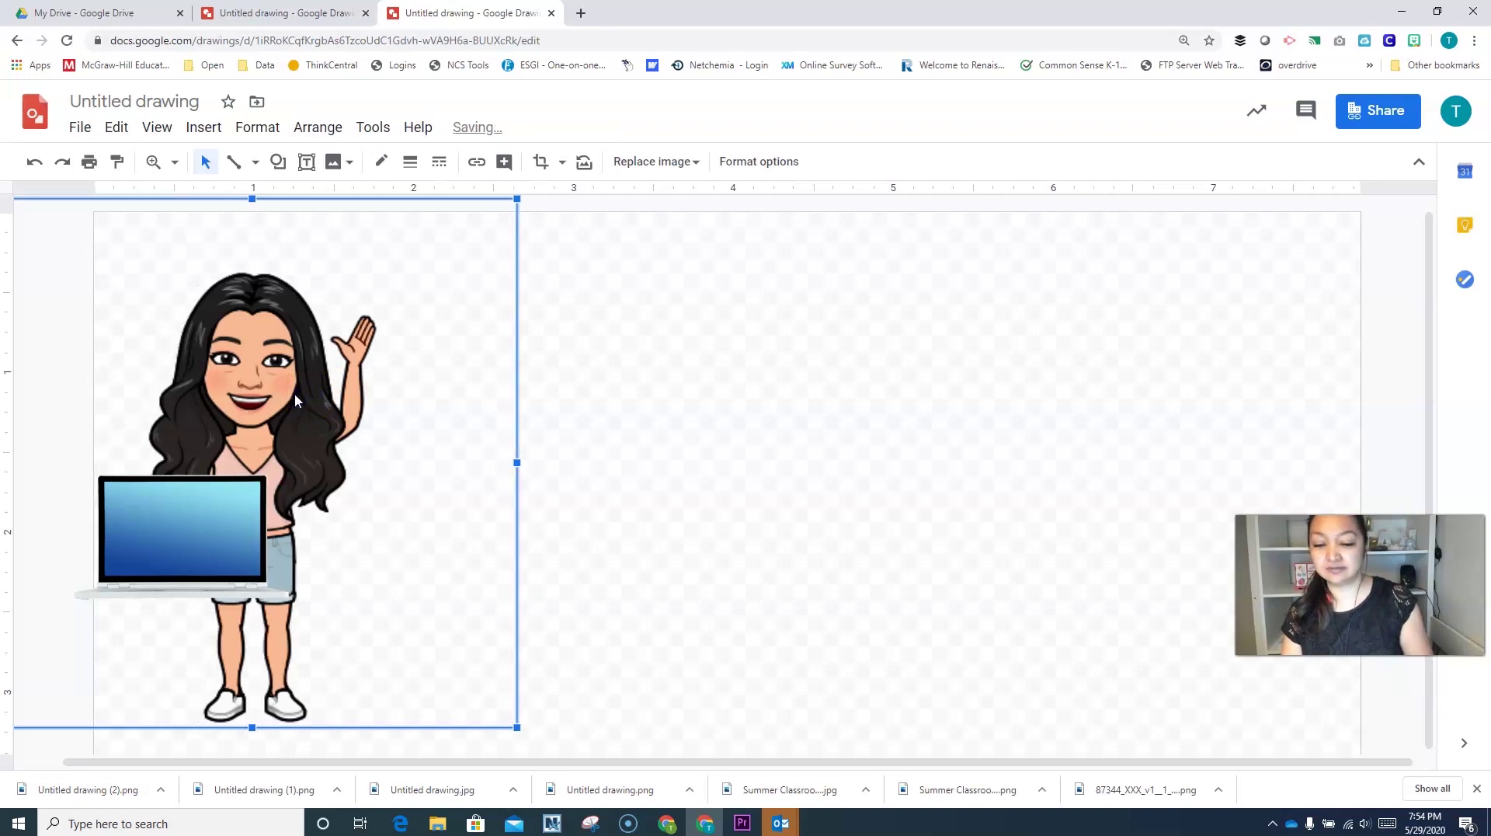
pyautogui.press('Right')
pyautogui.click(184, 523)
pyautogui.press('Right')
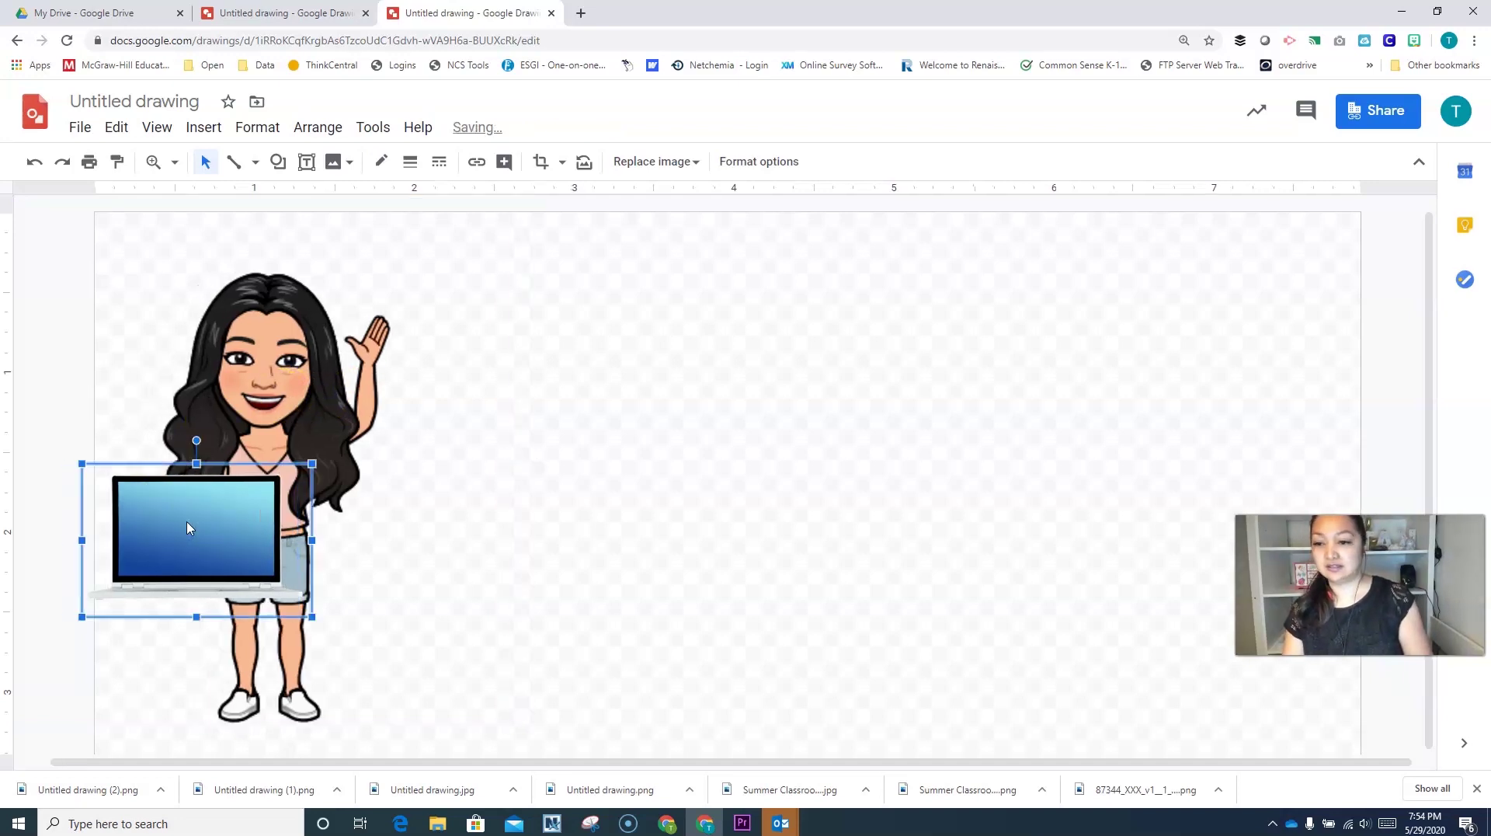
pyautogui.press('Up')
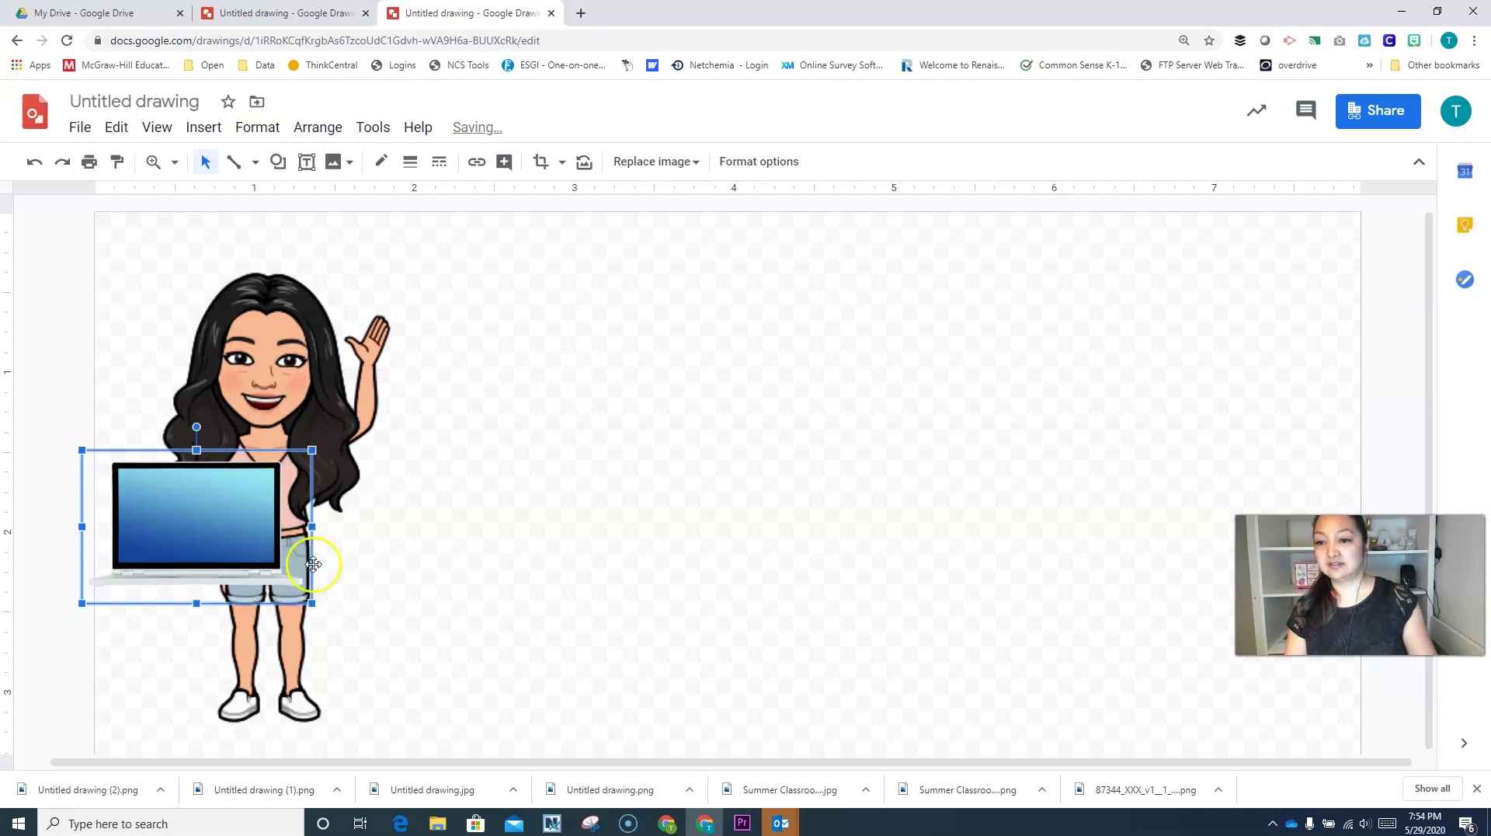
pyautogui.click(689, 539)
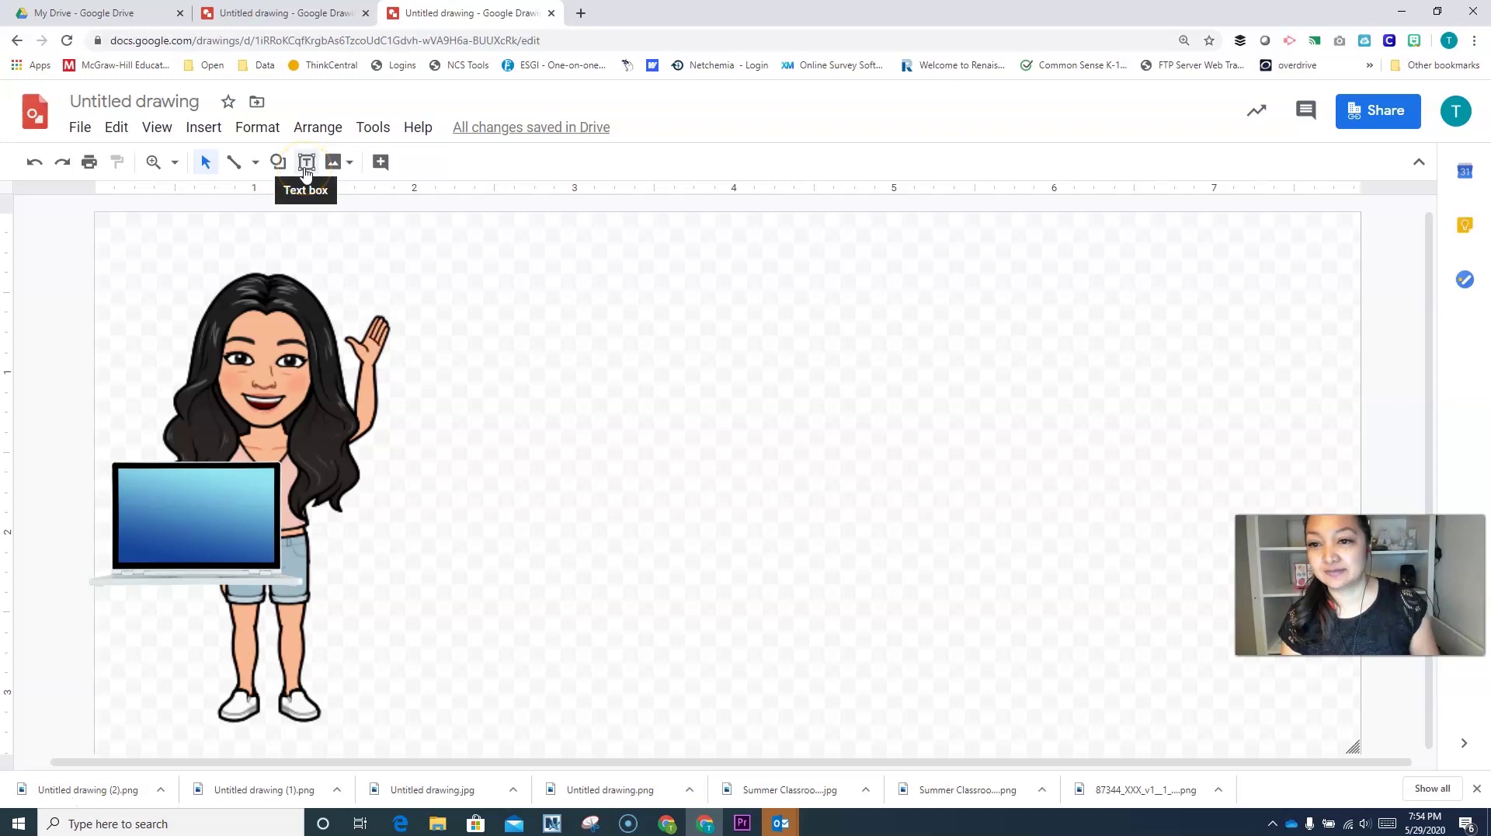
# Step: Draw a large text box to the right of the Bitmoji
pyautogui.click(203, 127)
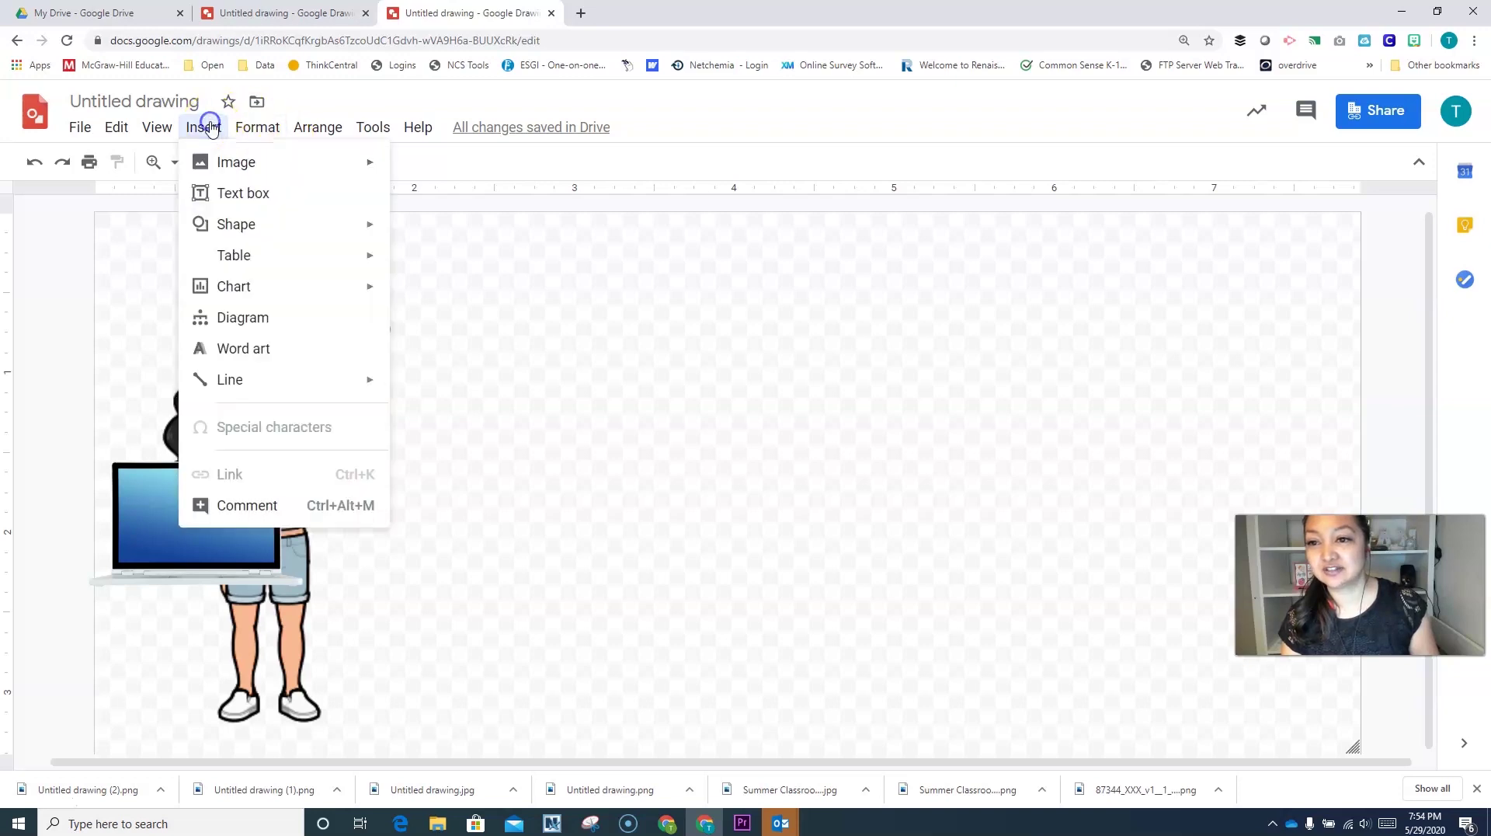
pyautogui.click(223, 196)
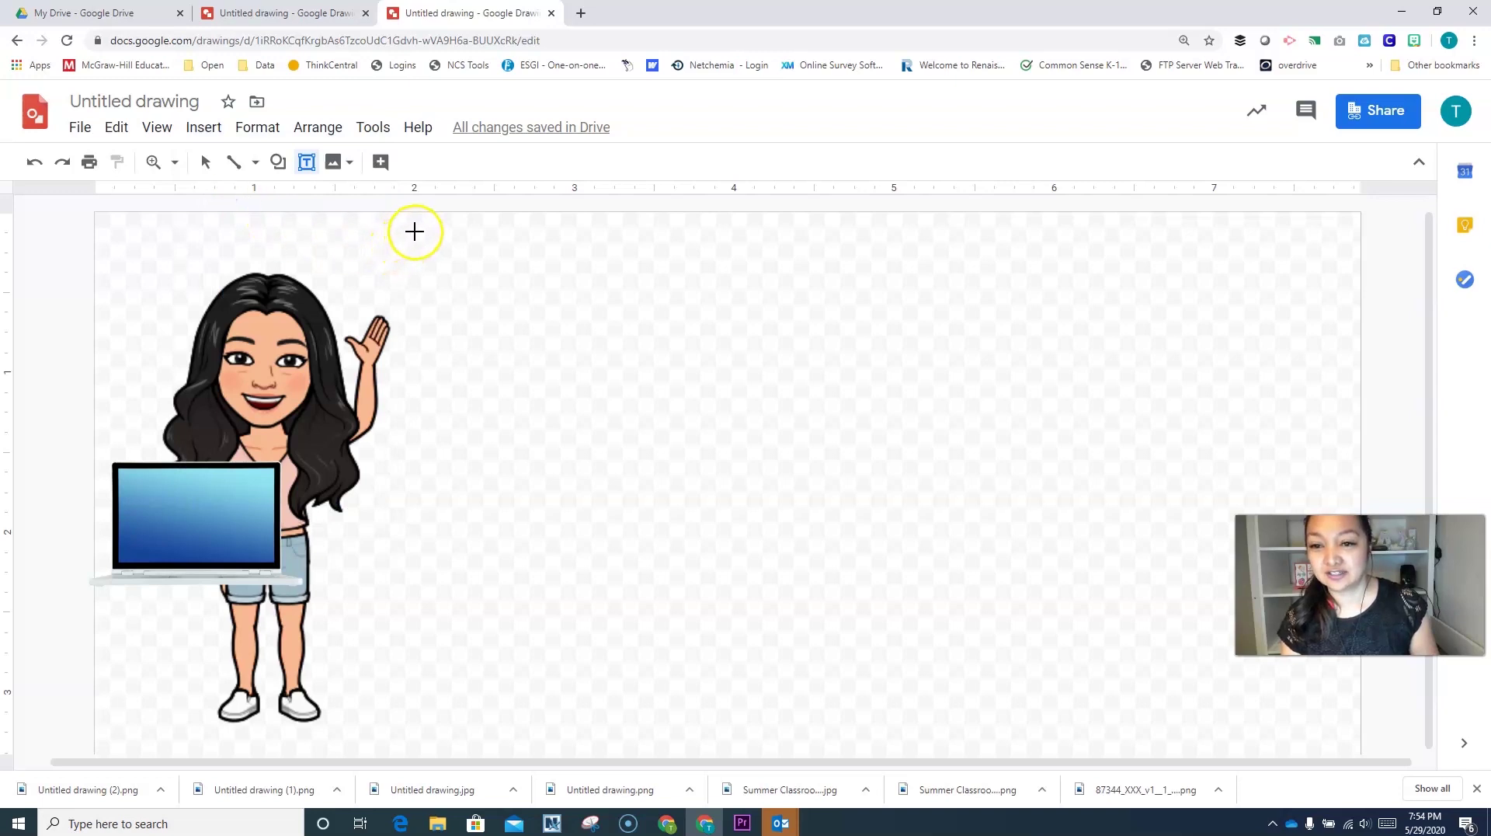
pyautogui.moveTo(415, 232); pyautogui.dragTo(1351, 745)
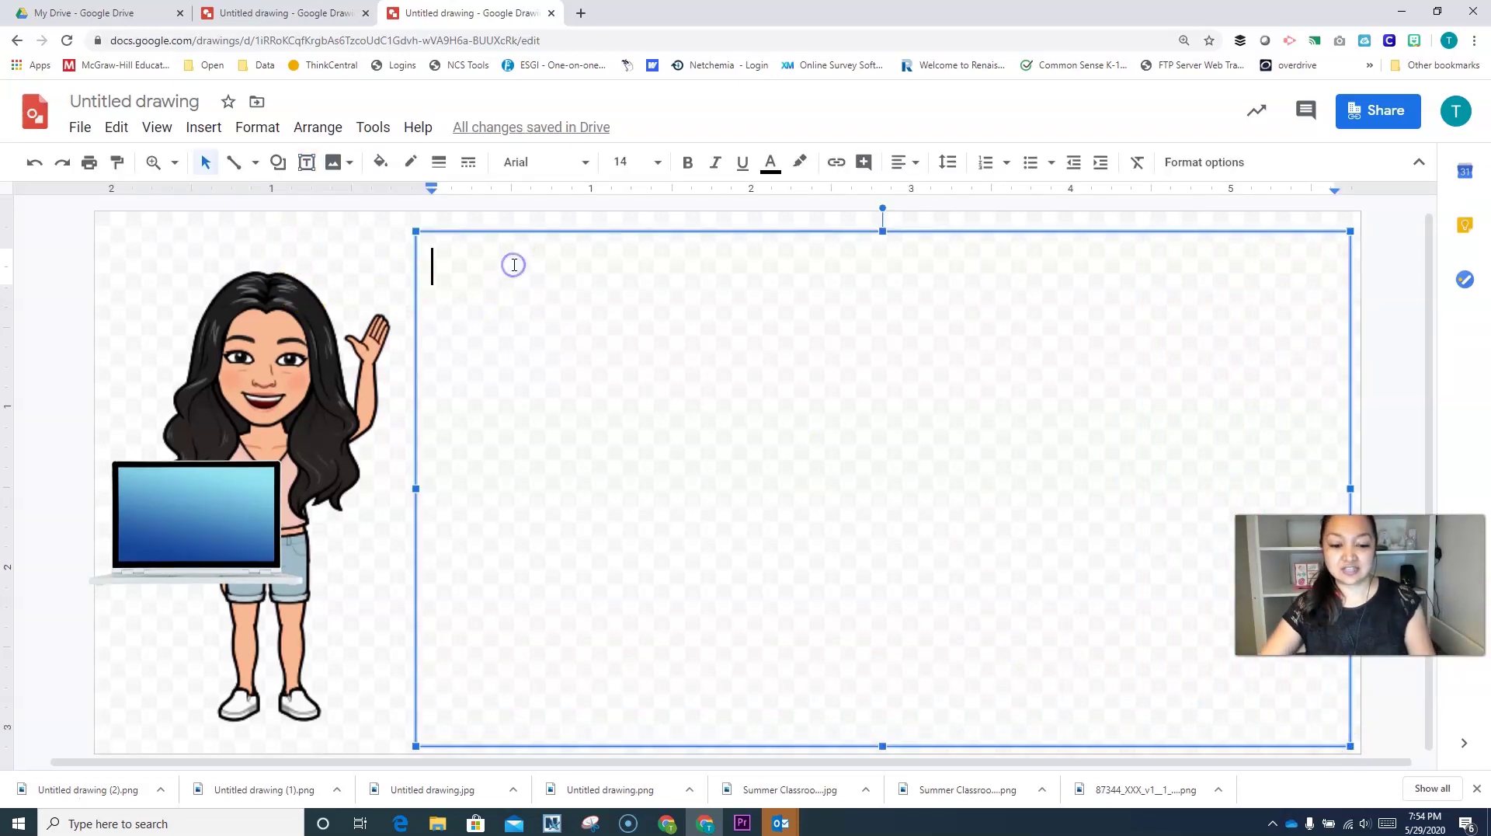
# Step: Type the teacher's name, 'Technology Teacher' and a phone number on separate lines
pyautogui.write('Teresa Castro')
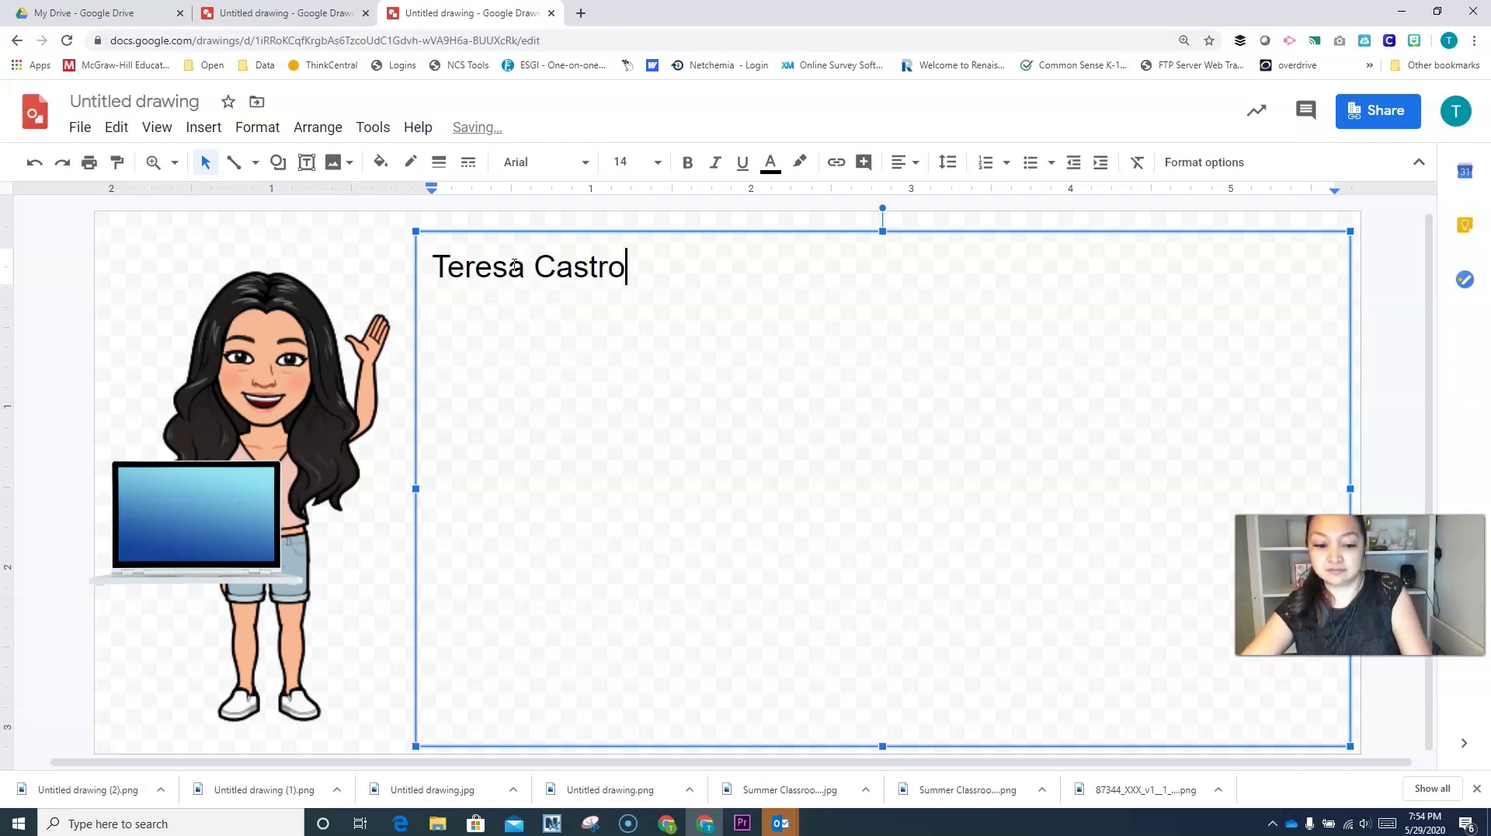
pyautogui.press('Return')
pyautogui.write('Technology Teacher')
pyautogui.press('Return')
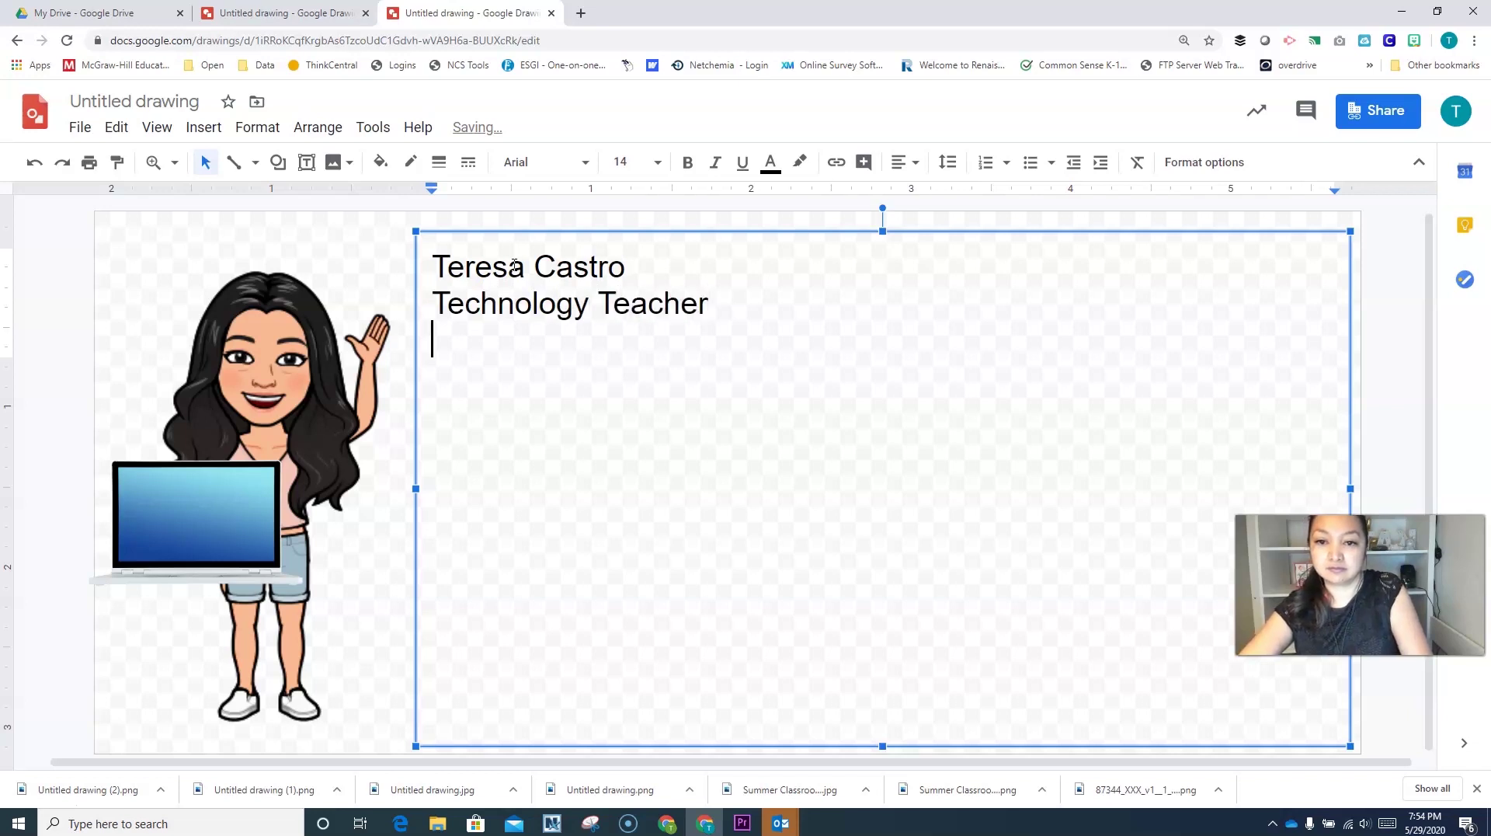
pyautogui.write('(626) 55')
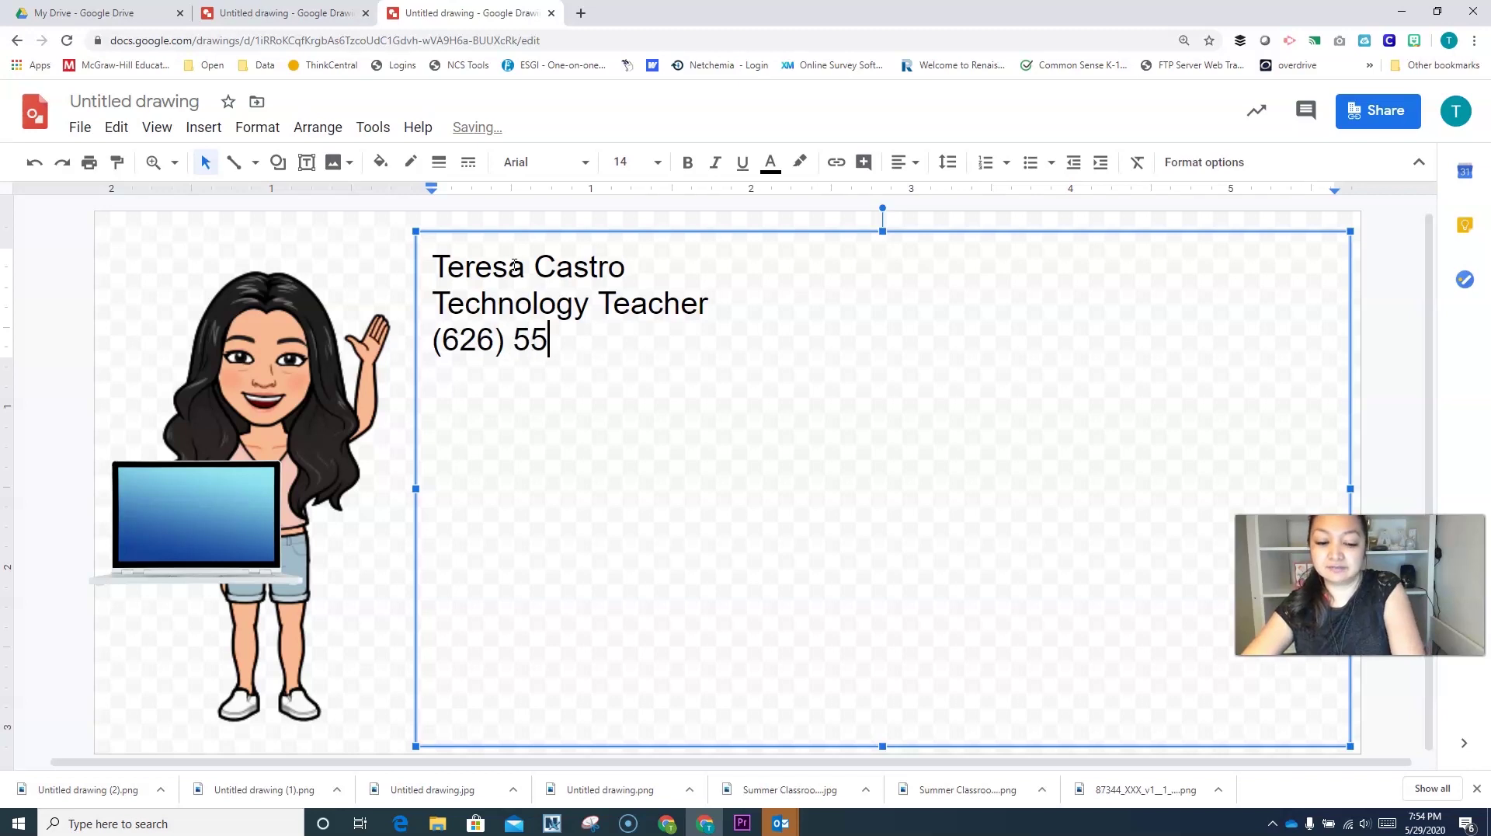
pyautogui.write('5-111')
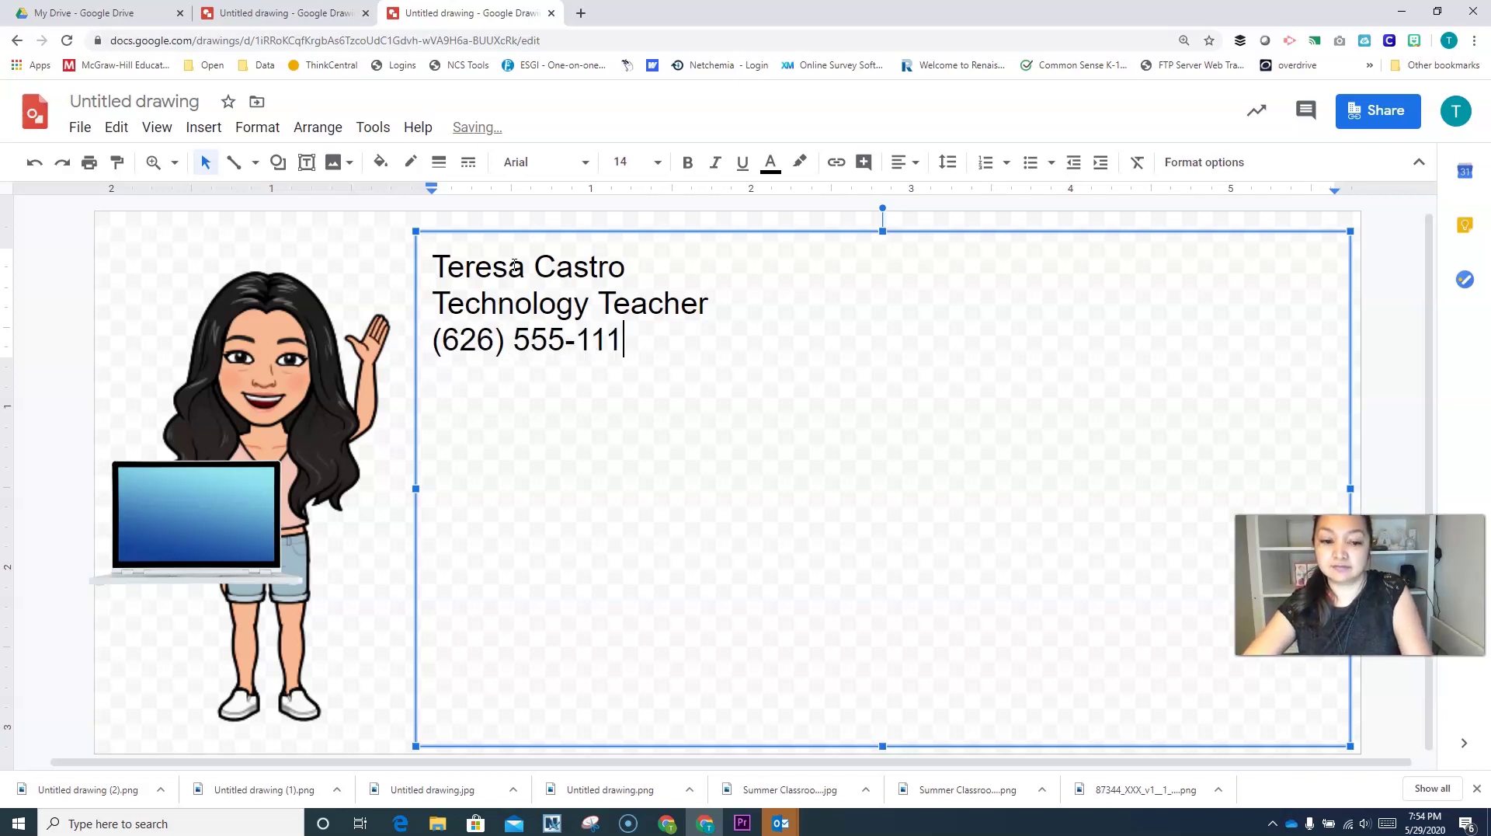
pyautogui.press('Return')
pyautogui.press('BackSpace')
pyautogui.write('1')
pyautogui.press('Return')
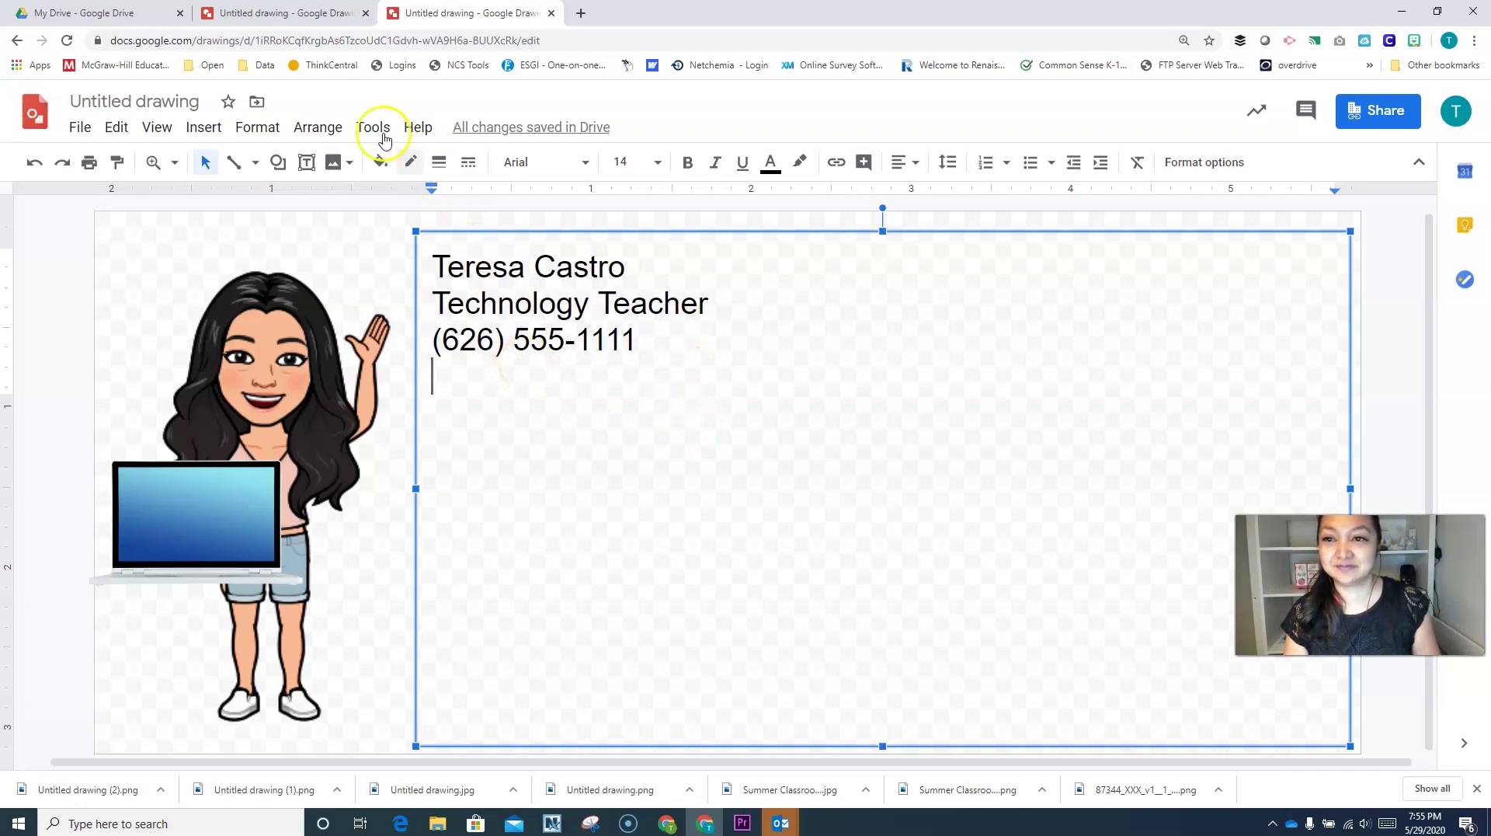
# Step: Switch to the finished example signature drawing and select its quote and author lines
pyautogui.click(300, 15)
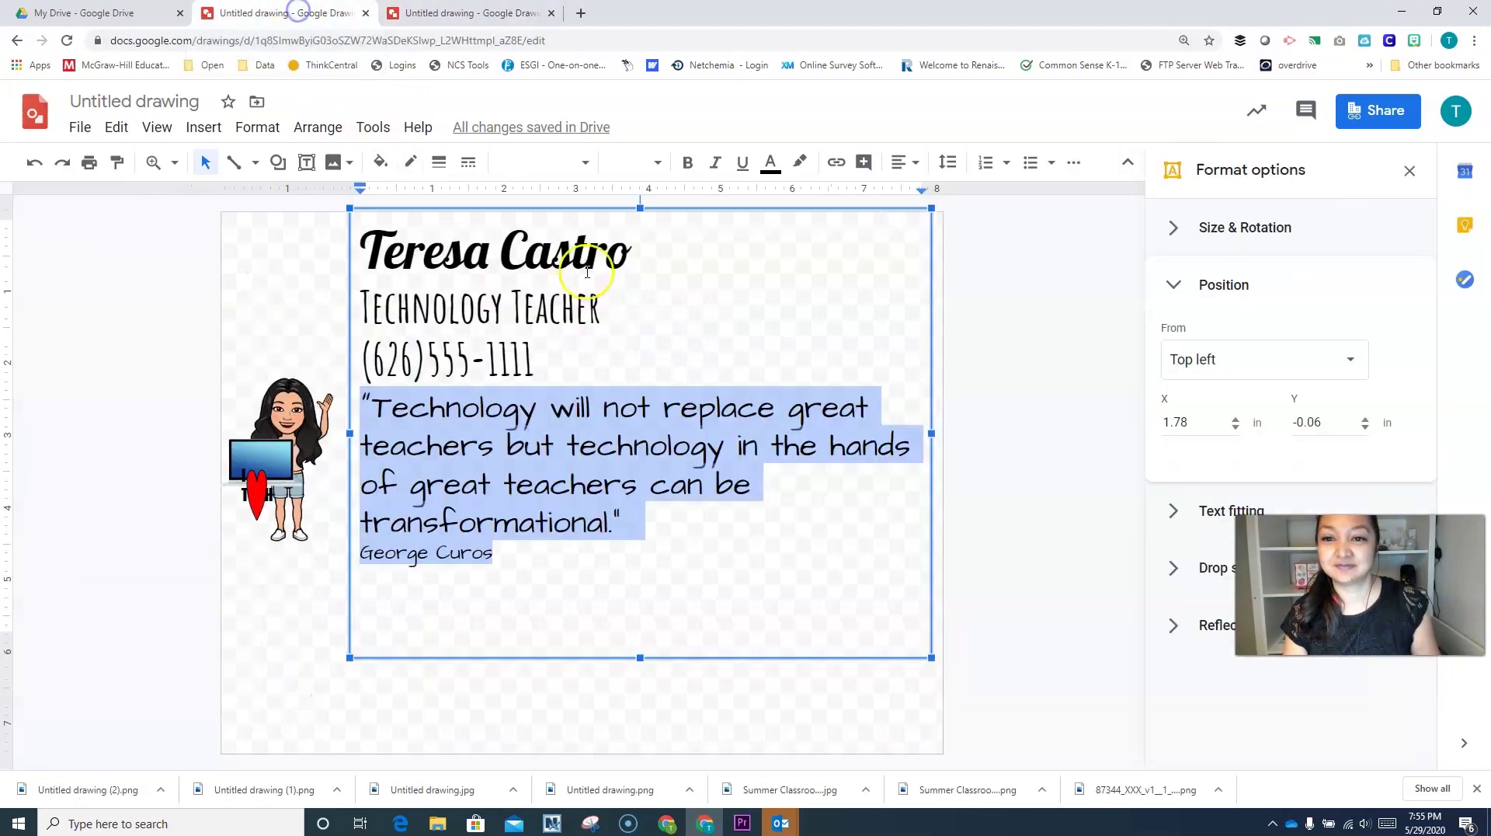
pyautogui.click(511, 535)
pyautogui.moveTo(491, 556); pyautogui.dragTo(369, 407)
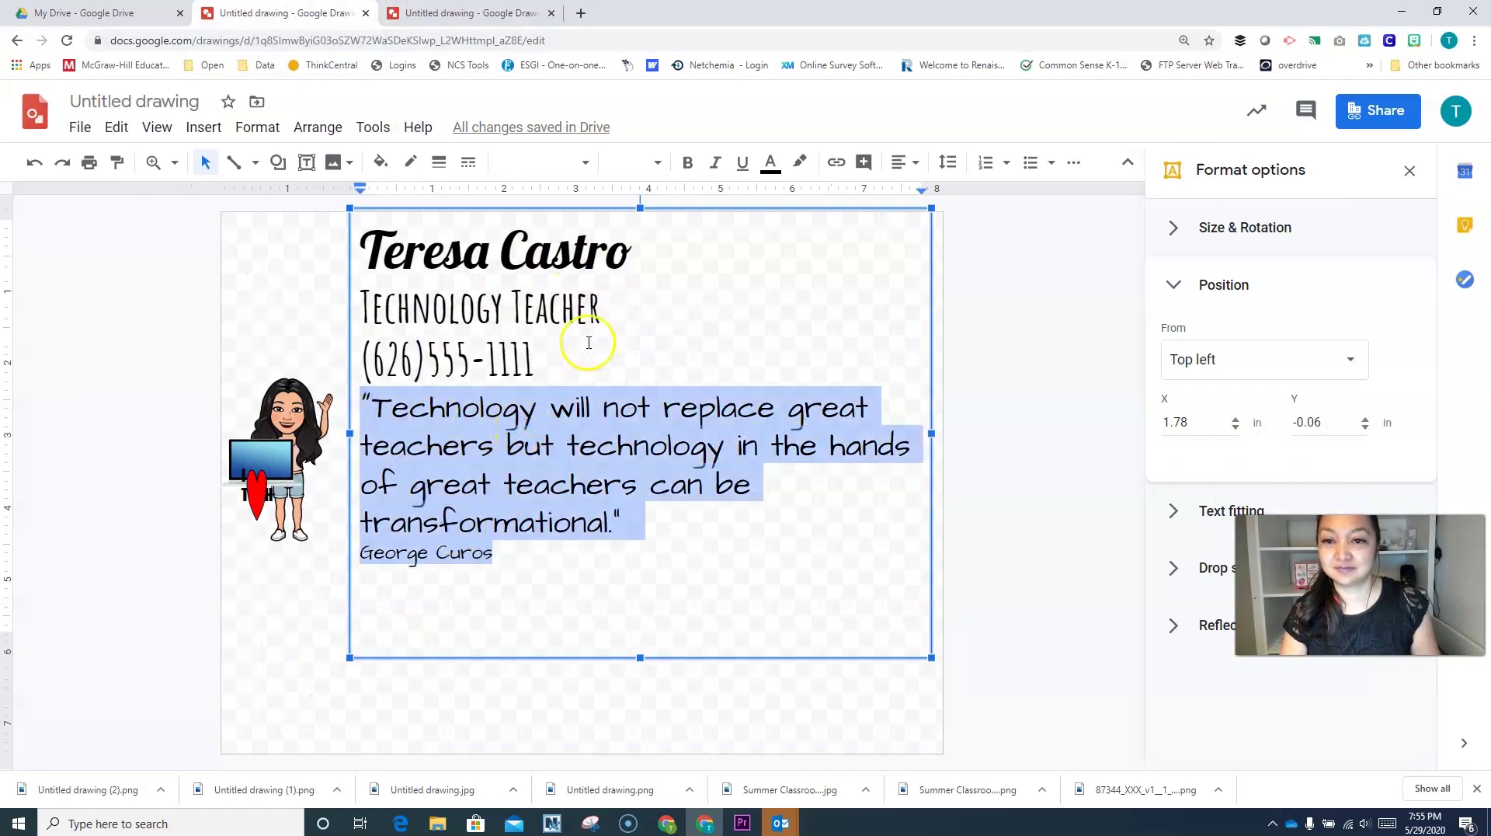